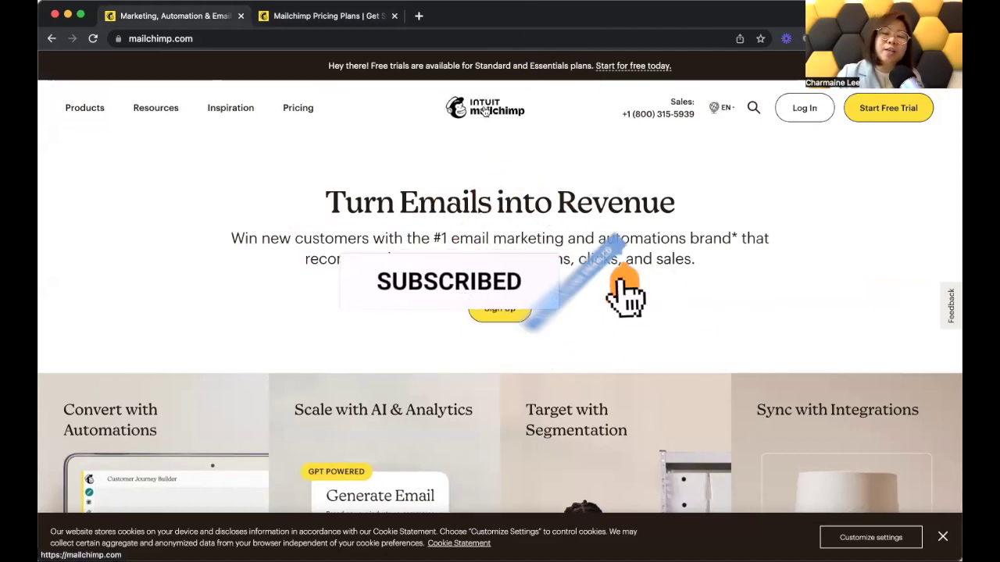
Step: Show Mailchimp's plan prices for 500 contacts and review the plan comparison
left_click(300, 109)
scroll(390, 315, "down", 2)
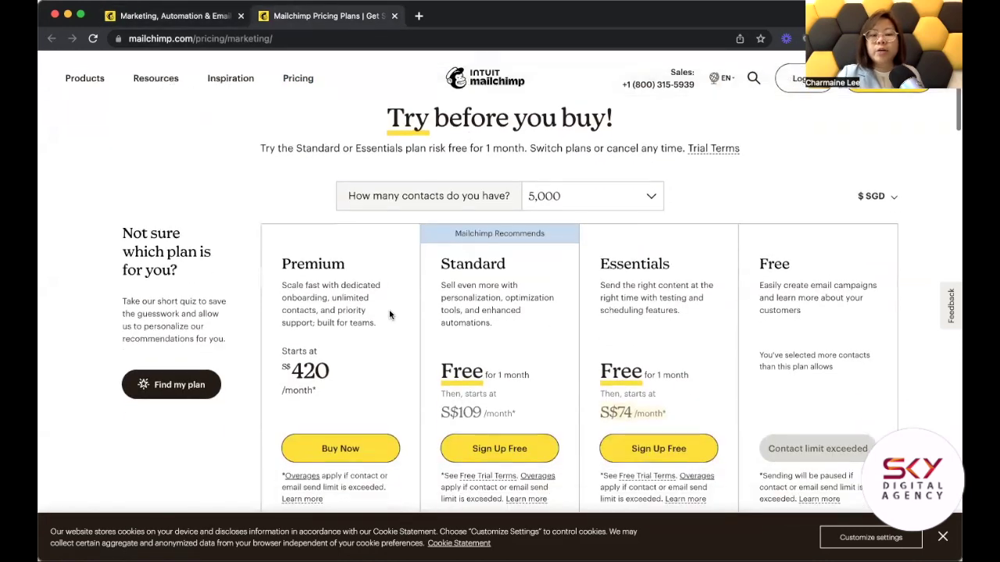
left_click(592, 200)
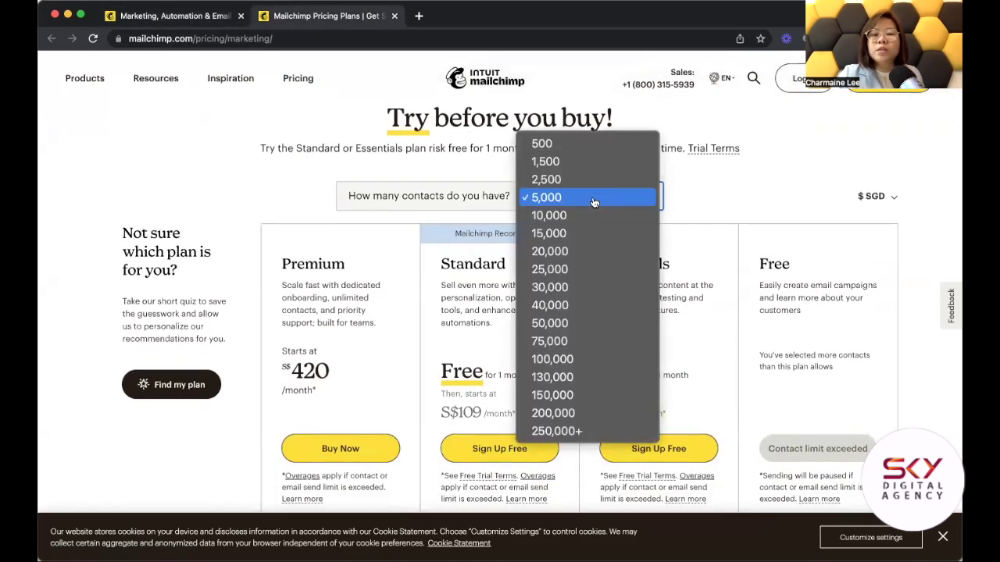
left_click(593, 145)
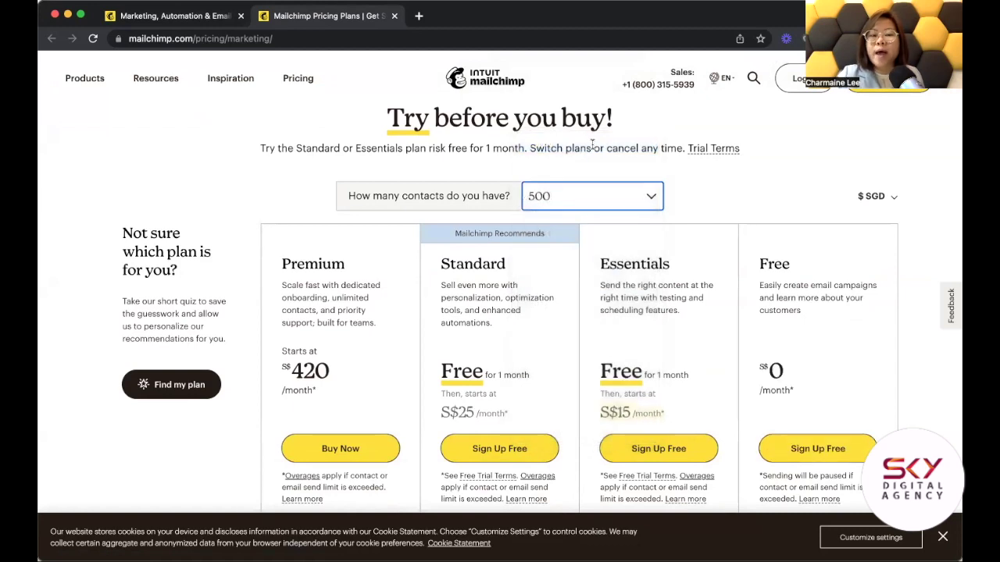
scroll(748, 378, "down", 1)
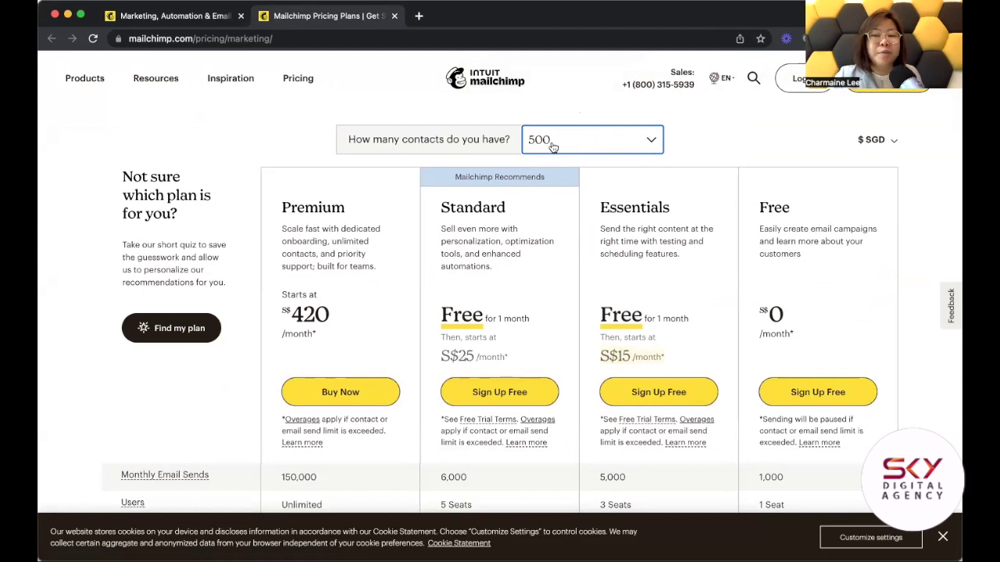
scroll(665, 380, "down", 3)
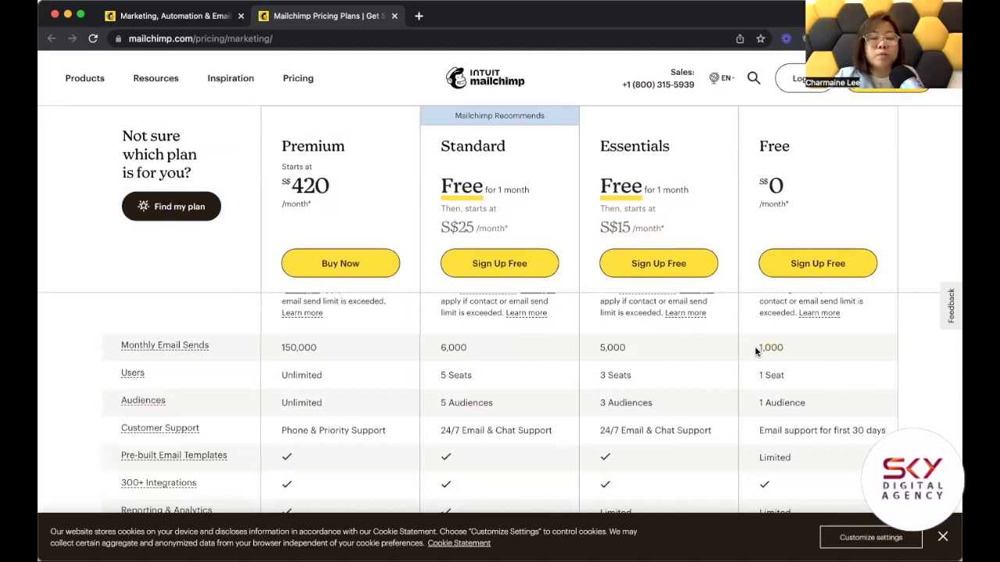
scroll(754, 346, "up", 10)
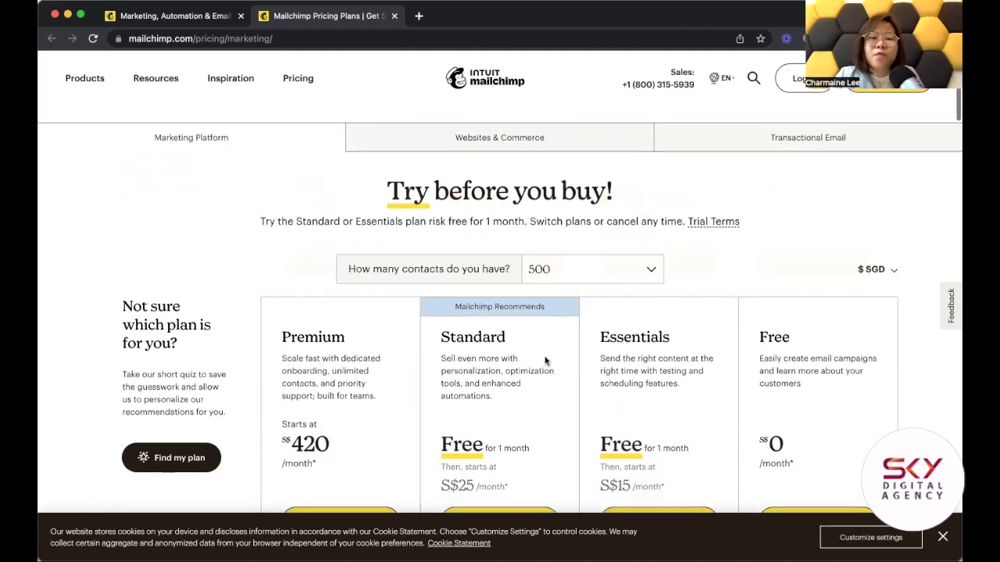
scroll(545, 361, "down", 1)
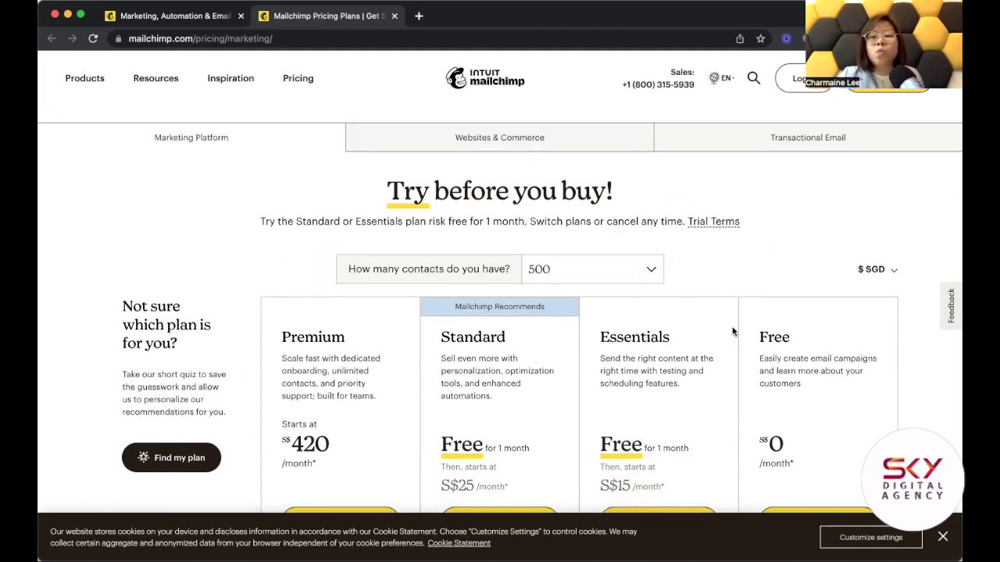
scroll(551, 271, "down", 5)
scroll(789, 351, "up", 2)
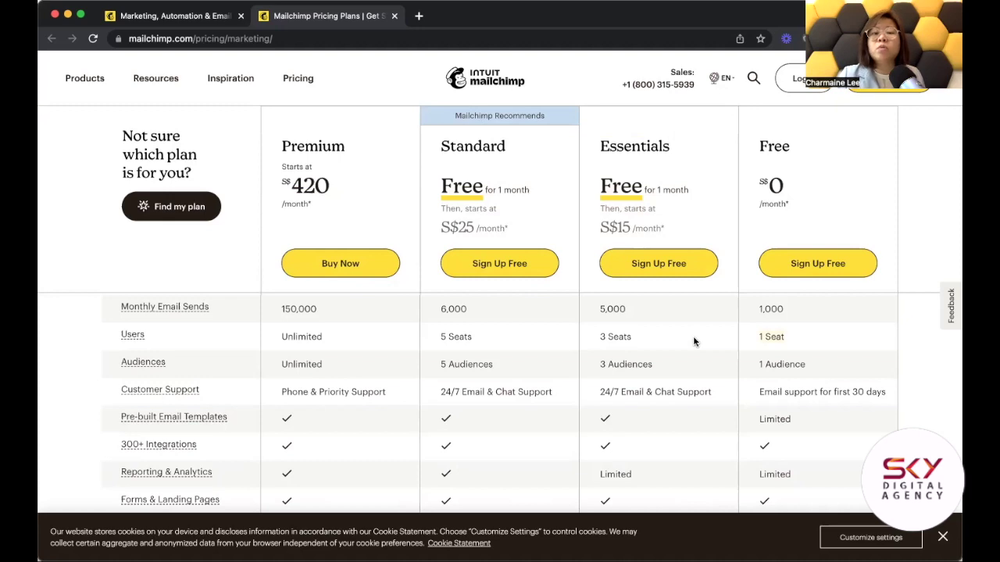
scroll(693, 341, "down", 1)
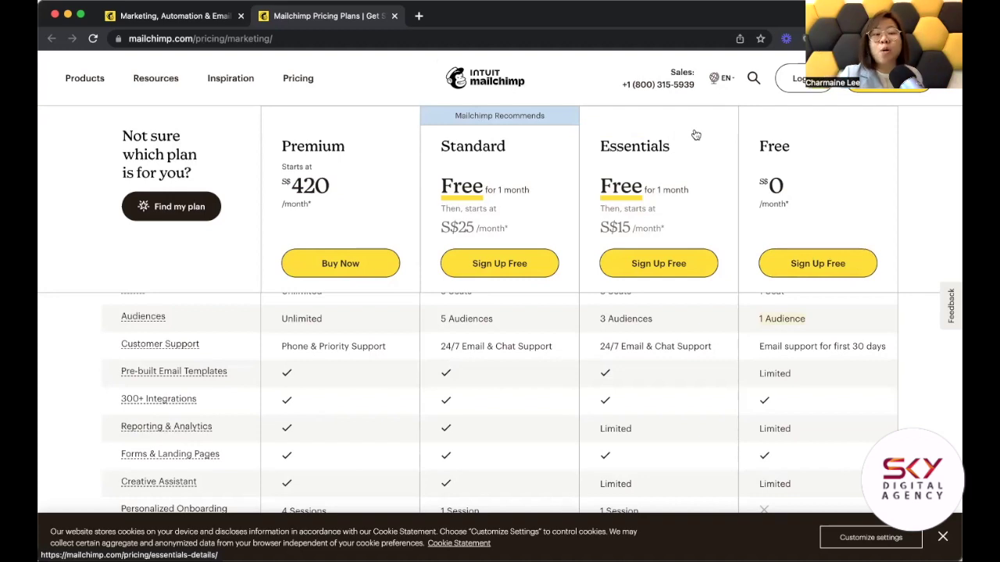
Step: Return to the Mailchimp signup tab and request the verification code by SMS
left_click(455, 78)
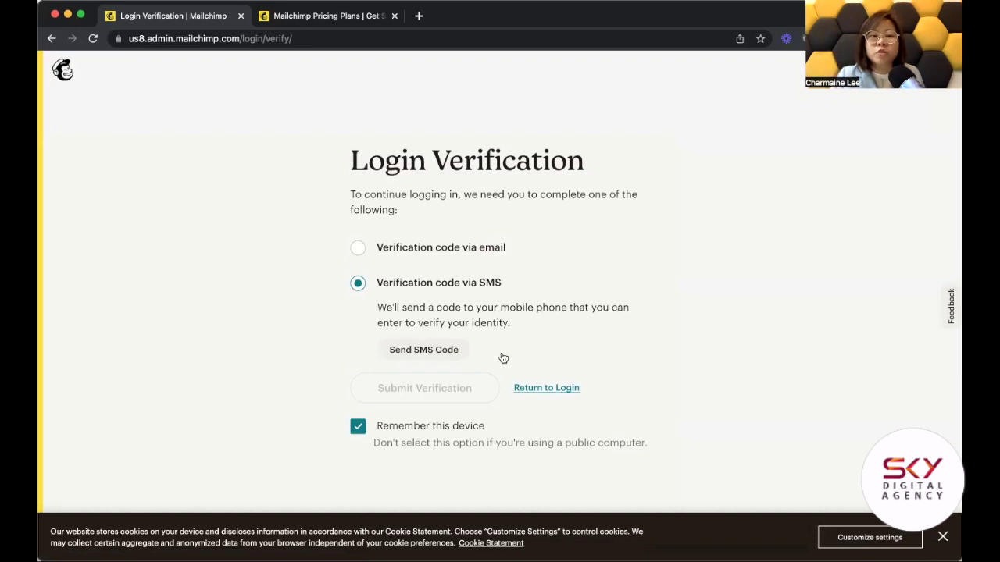
left_click(439, 349)
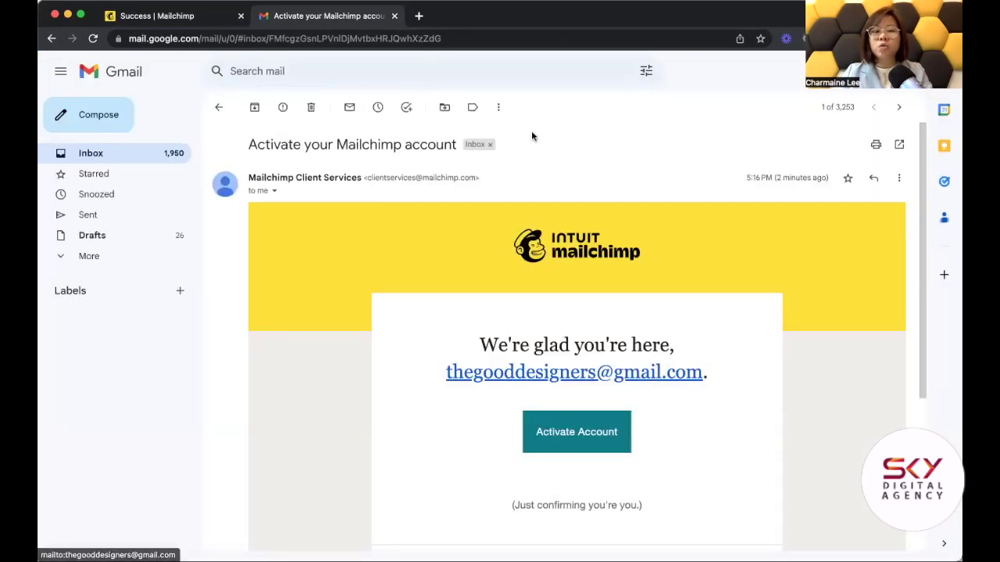
Step: Follow the Activate Account link in the Mailchimp activation email
scroll(589, 323, "down", 5)
scroll(589, 323, "up", 4)
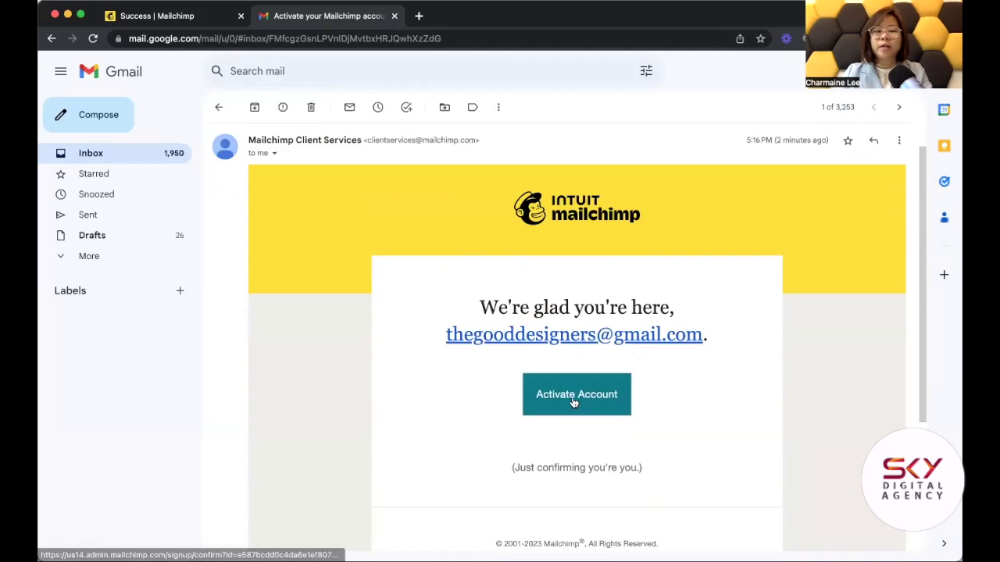
left_click(574, 402)
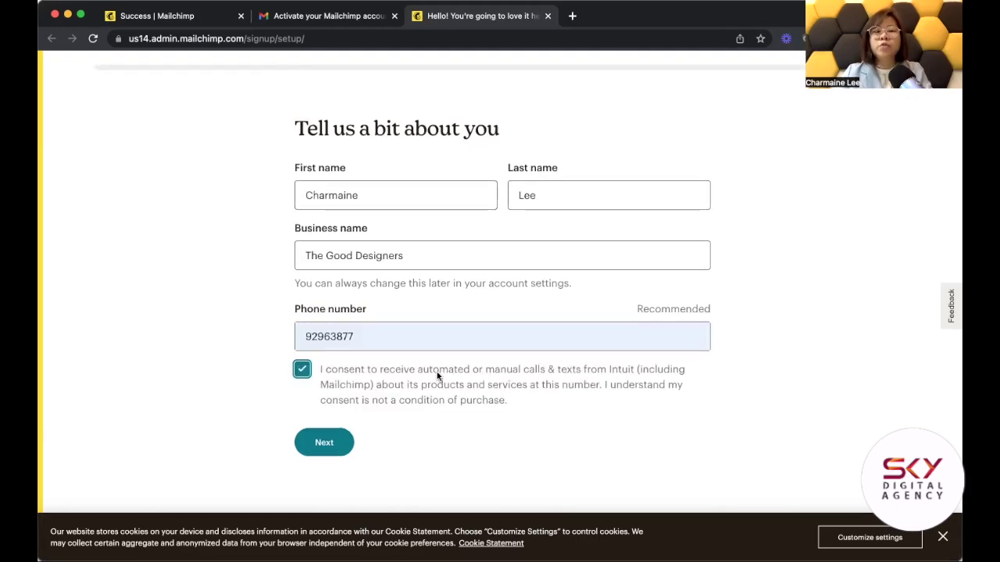
Step: Submit the name, business name 'The Good Designers' and phone details
scroll(437, 372, "up", 1)
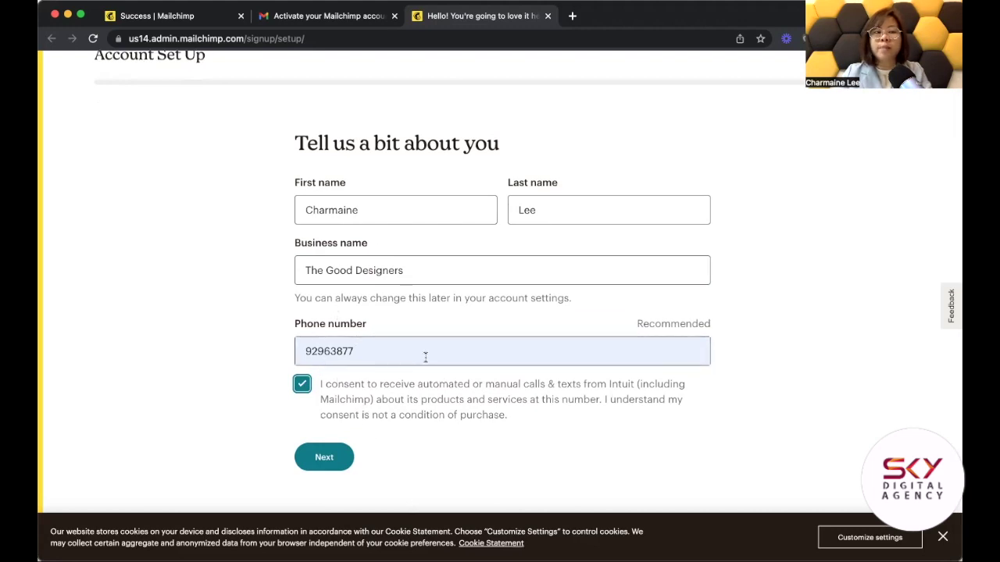
scroll(424, 357, "up", 1)
left_click(329, 482)
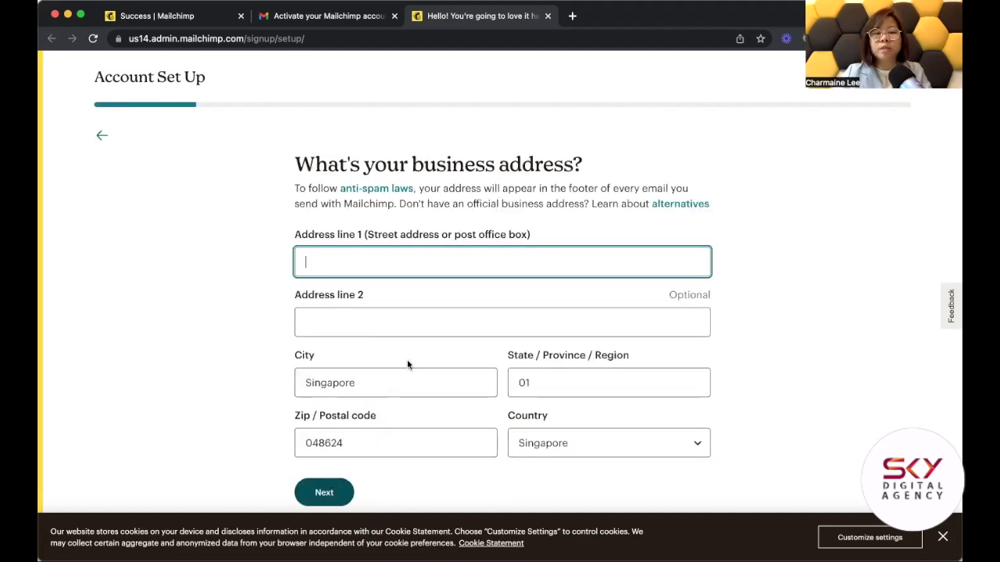
Step: Fill the business address from Chrome's saved Singapore address and submit it
left_click_drag(294, 188, 585, 196)
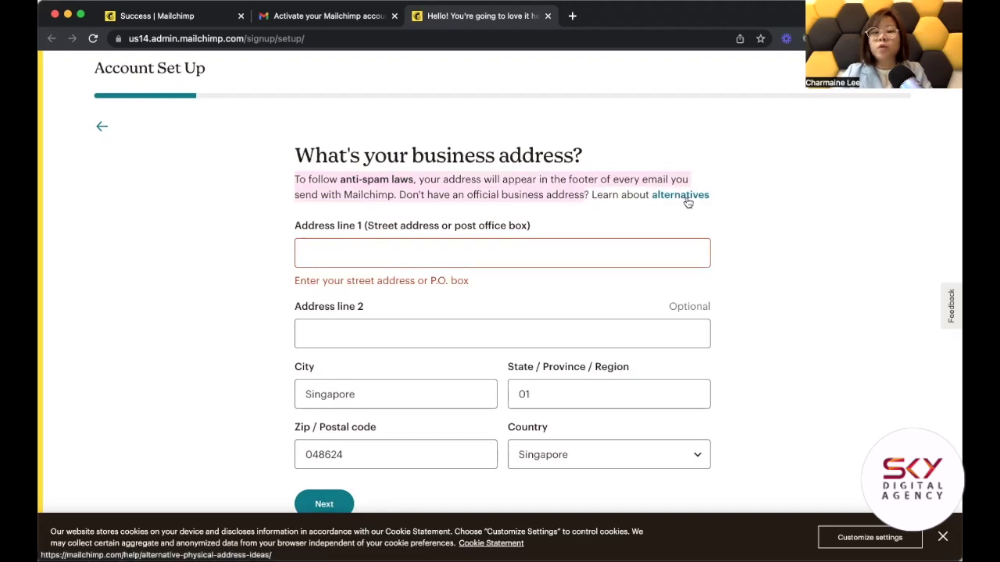
left_click(532, 247)
type("3")
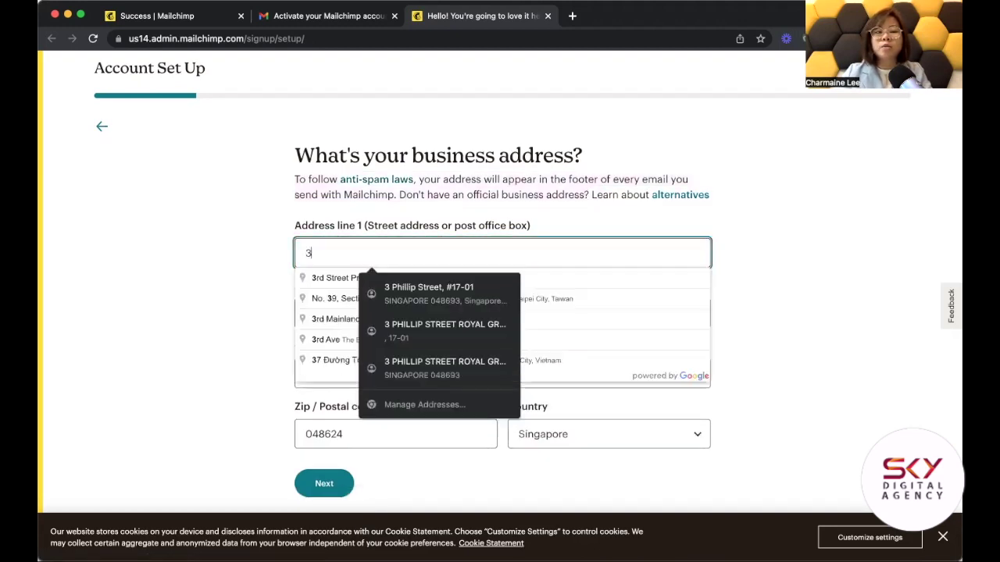
key("Down")
key("Return")
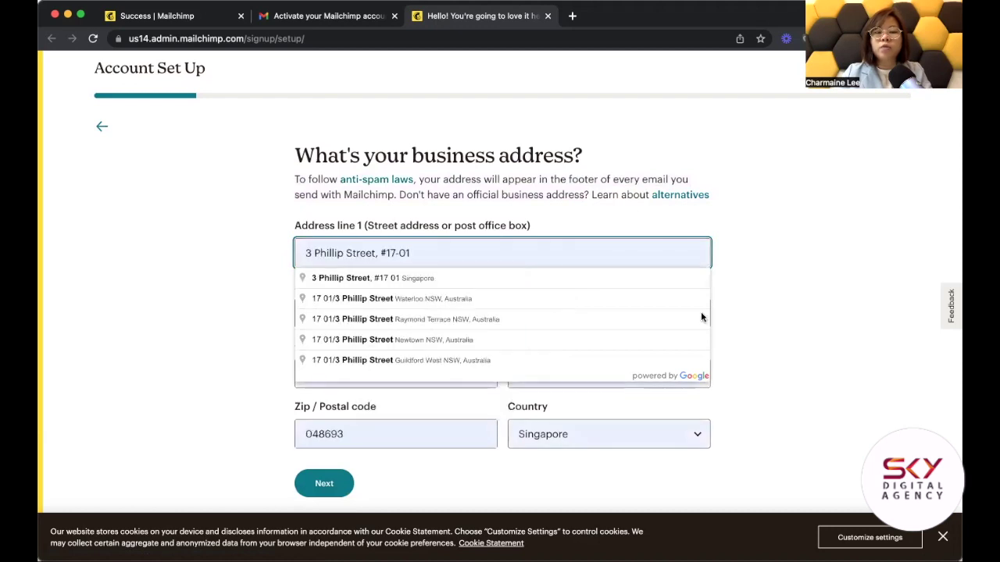
left_click(571, 280)
scroll(469, 297, "down", 2)
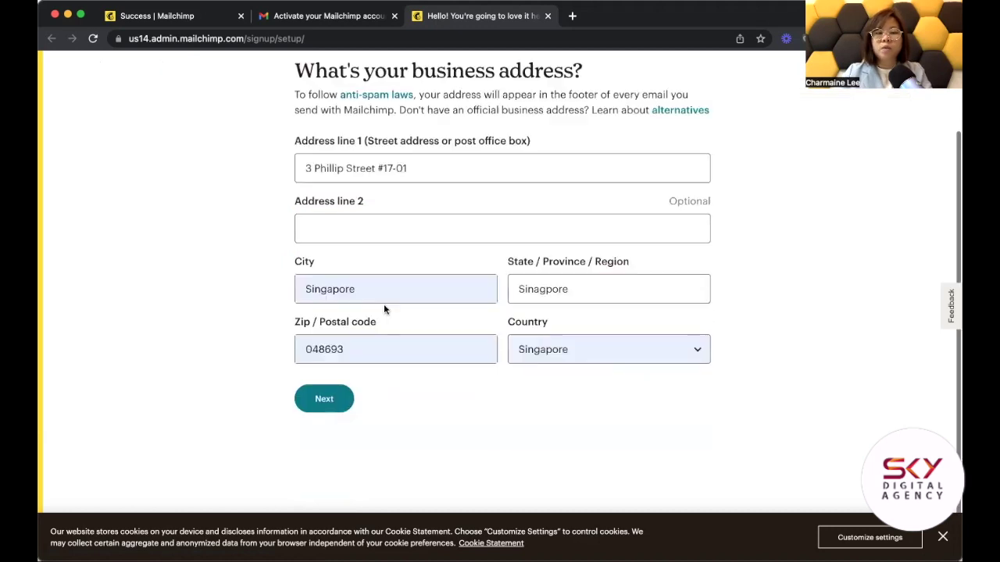
left_click(325, 401)
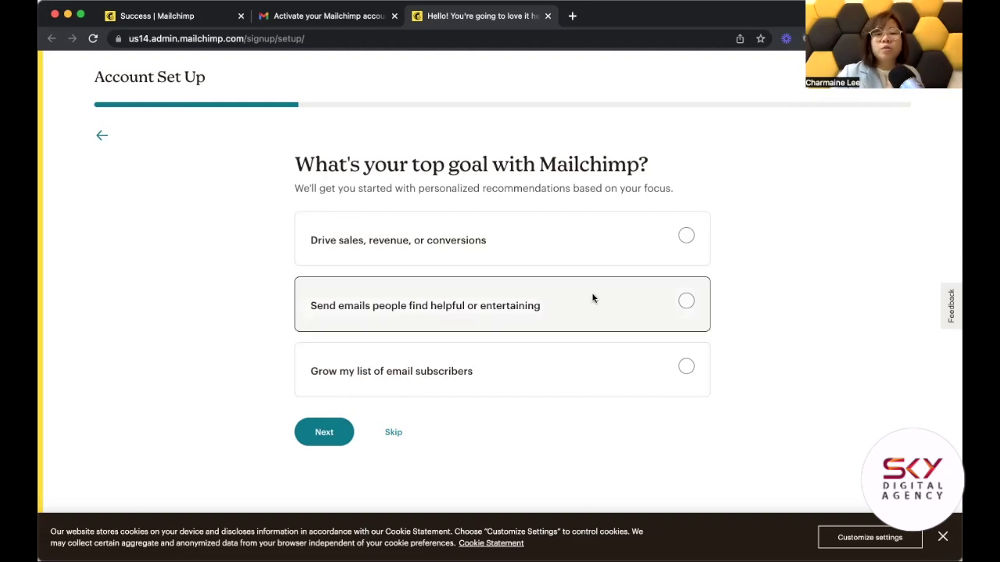
Step: Choose 'Drive sales, revenue, or conversions' as the top goal, then pick Email
left_click(600, 246)
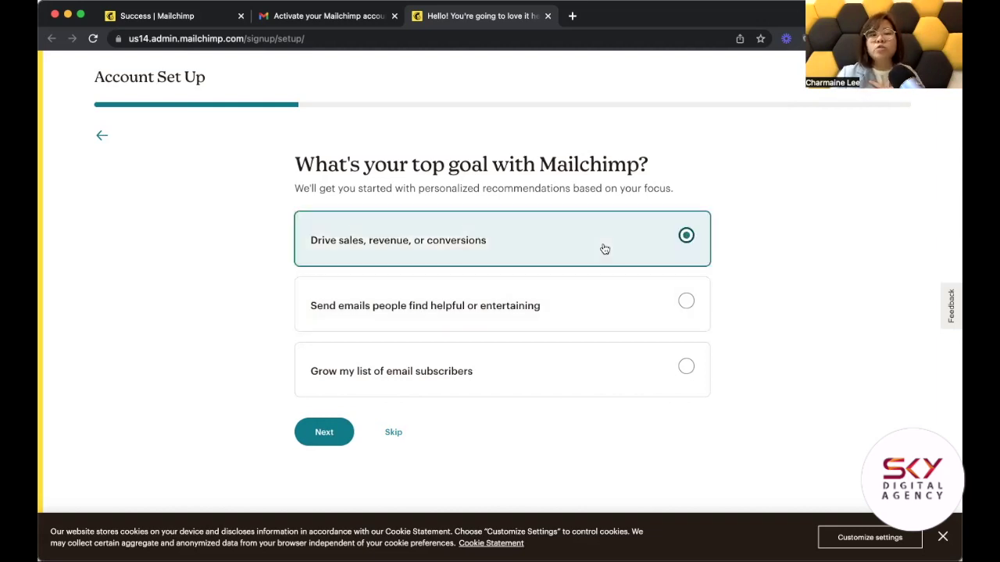
left_click(324, 434)
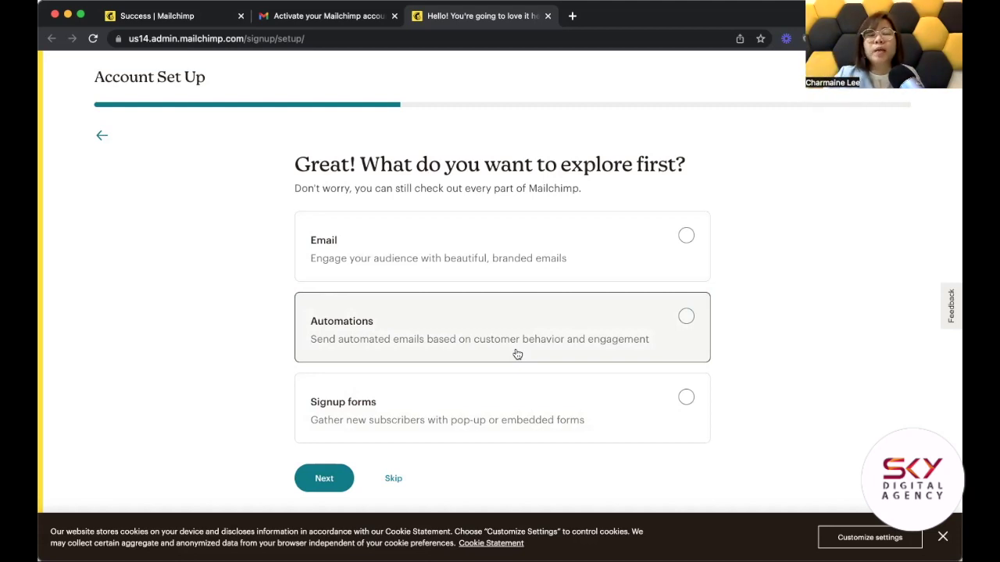
left_click(614, 247)
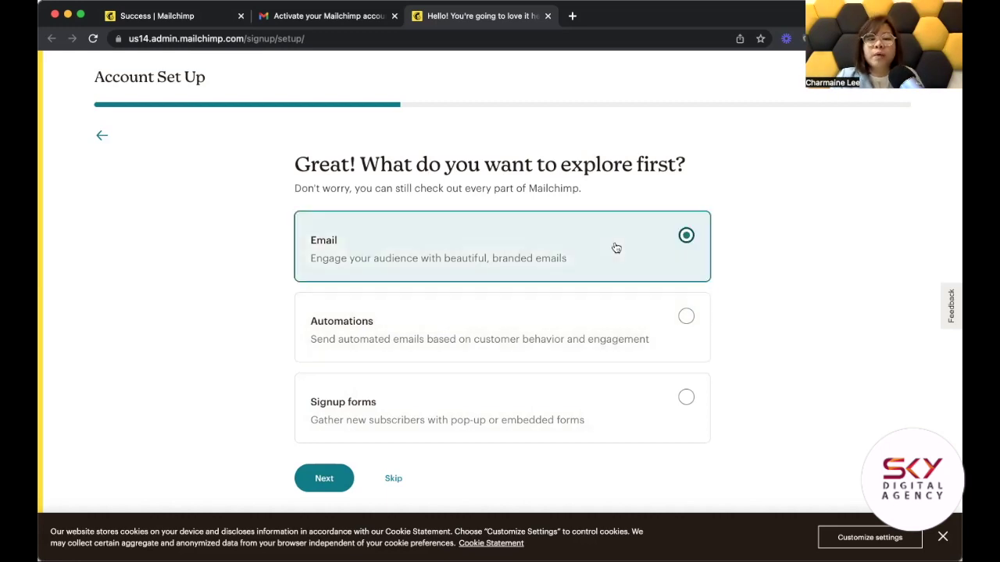
Step: Set the contact count to the 501 - 1,500 range
left_click(324, 478)
left_click(328, 262)
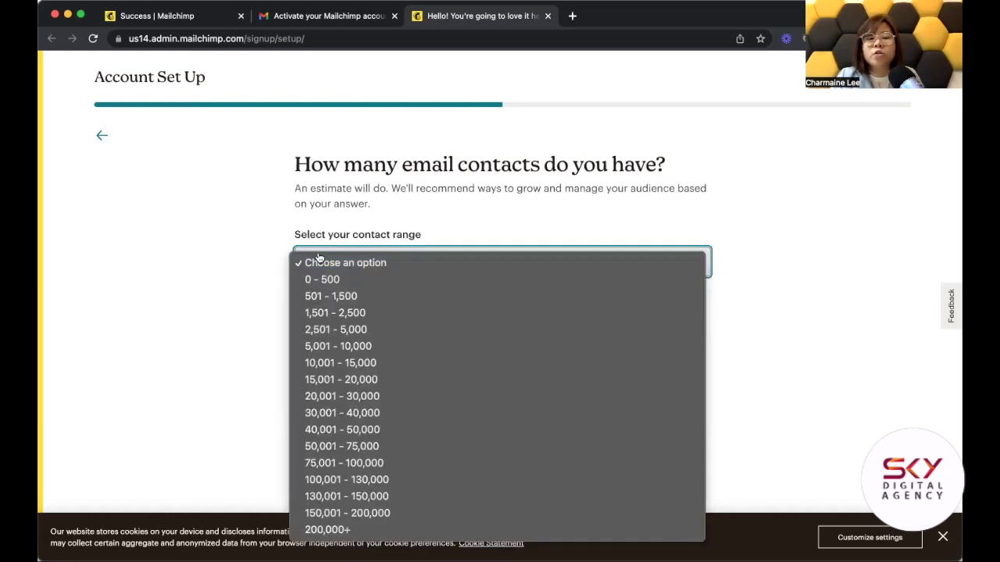
left_click(353, 298)
left_click(317, 312)
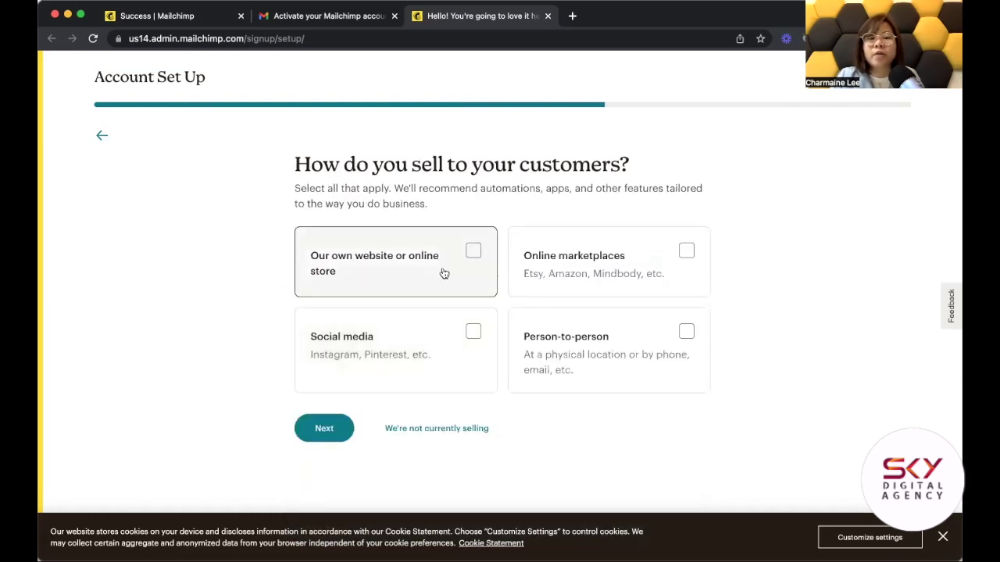
Step: Mark selling through your own website or online store and social media
left_click(437, 251)
left_click(399, 340)
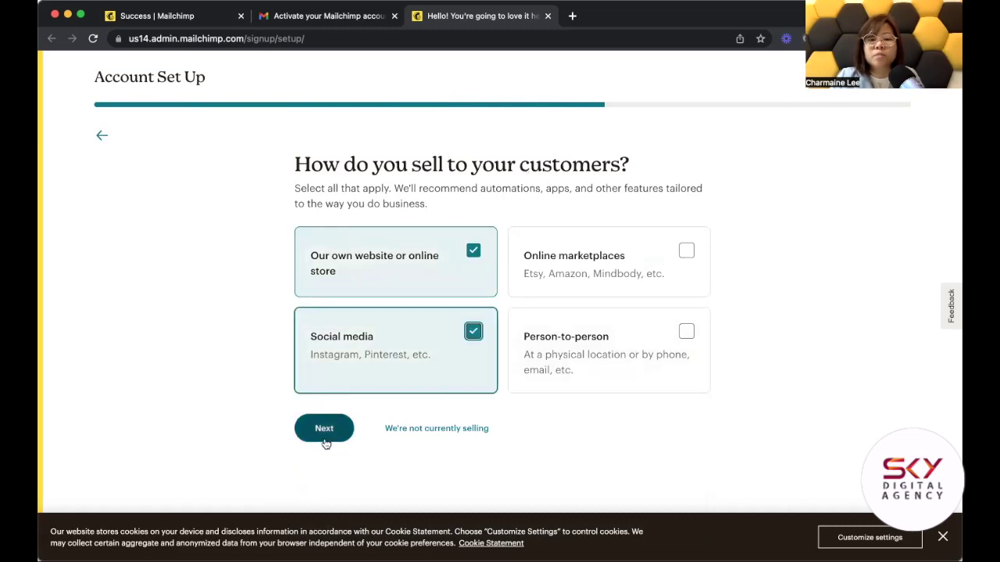
left_click(328, 436)
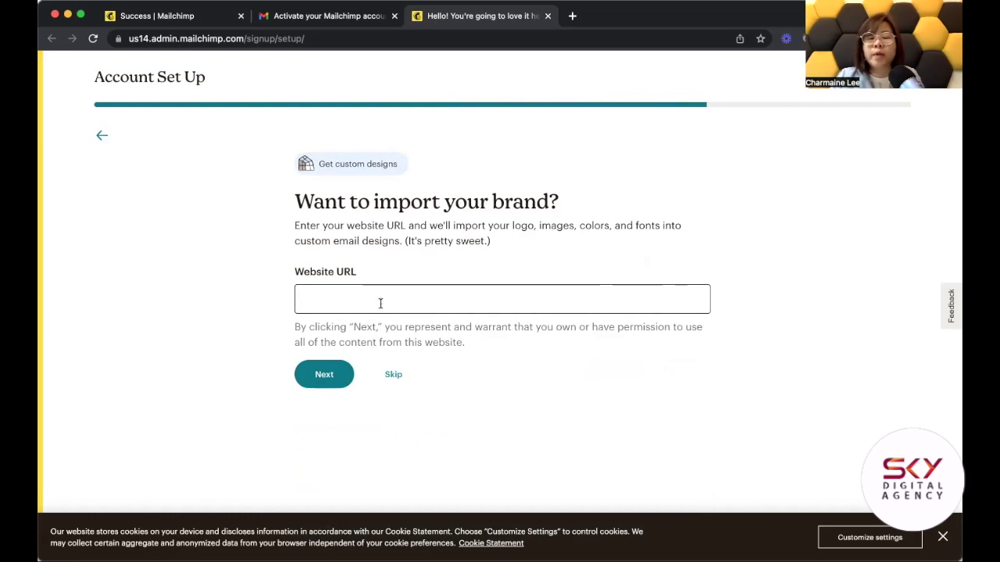
Step: Skip the brand import and continue on the Free plan
left_click(393, 375)
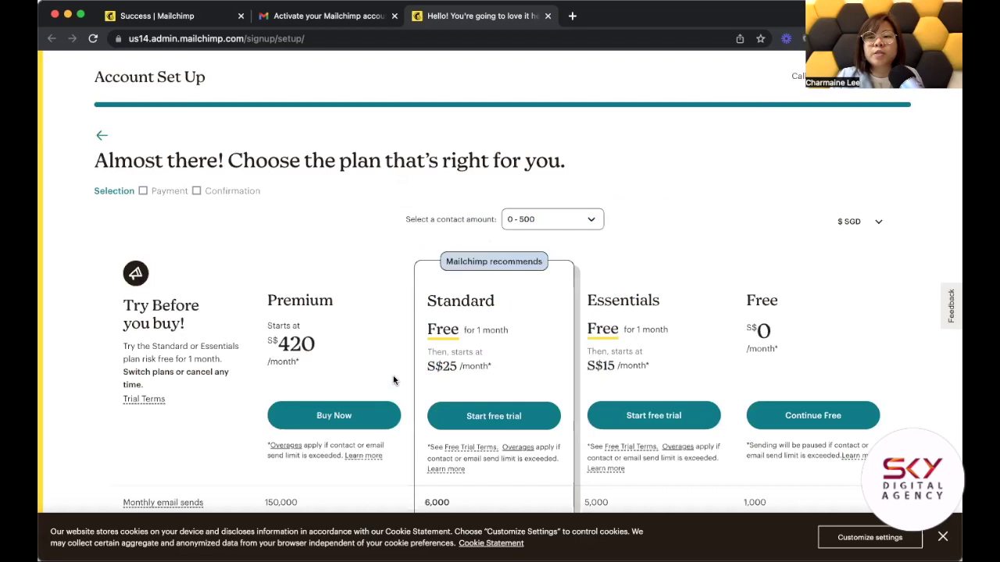
scroll(570, 346, "down", 3)
scroll(569, 346, "up", 2)
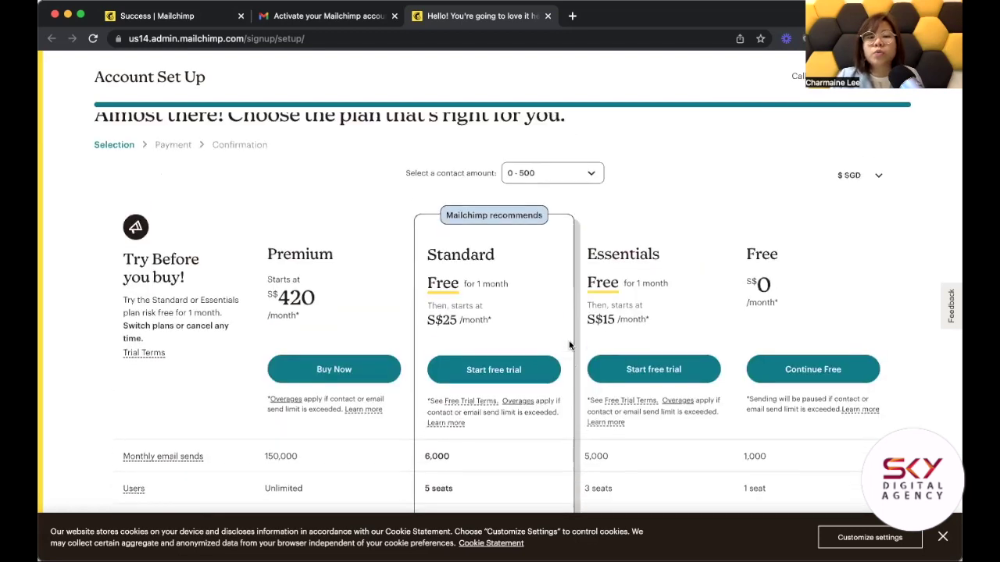
scroll(569, 346, "down", 2)
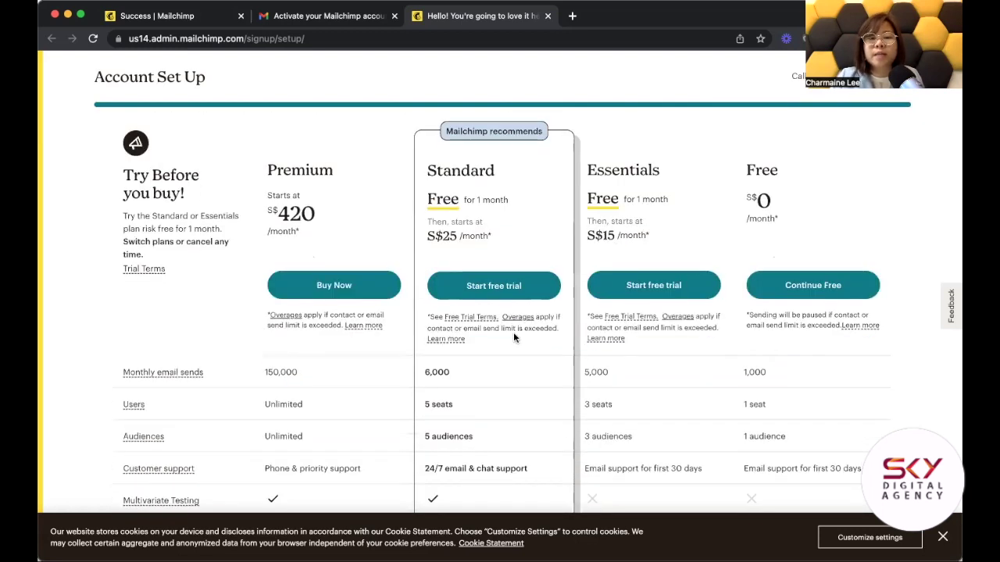
left_click(822, 284)
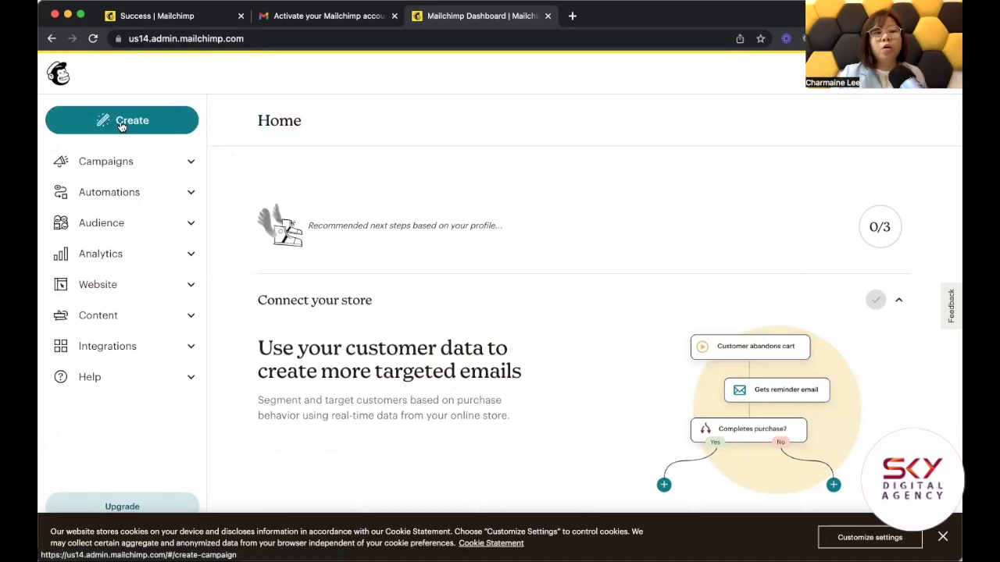
Step: Open Create and browse the Regular email, Automation and Landing page options
left_click(122, 126)
scroll(462, 383, "down", 3)
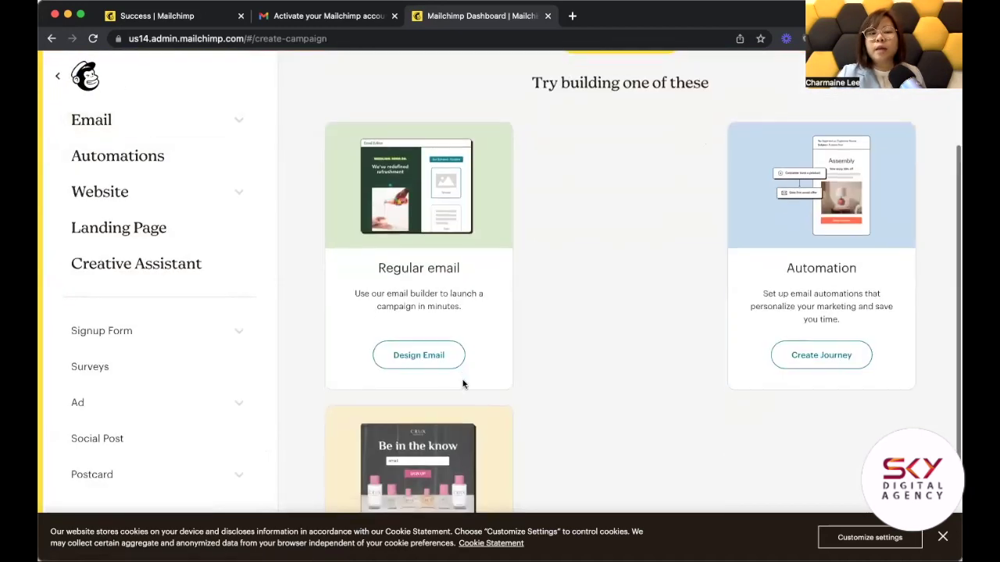
scroll(463, 383, "down", 2)
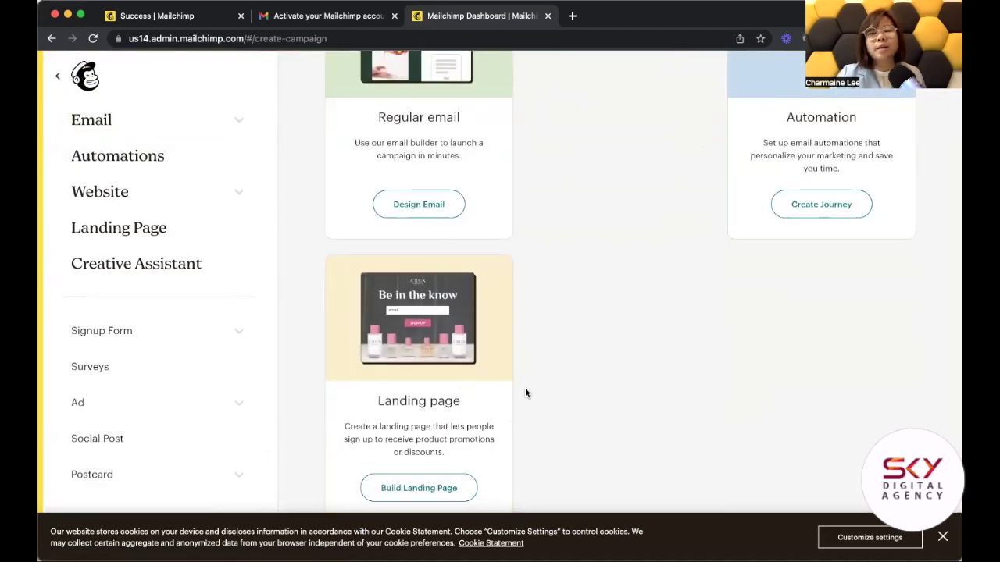
scroll(526, 393, "up", 1)
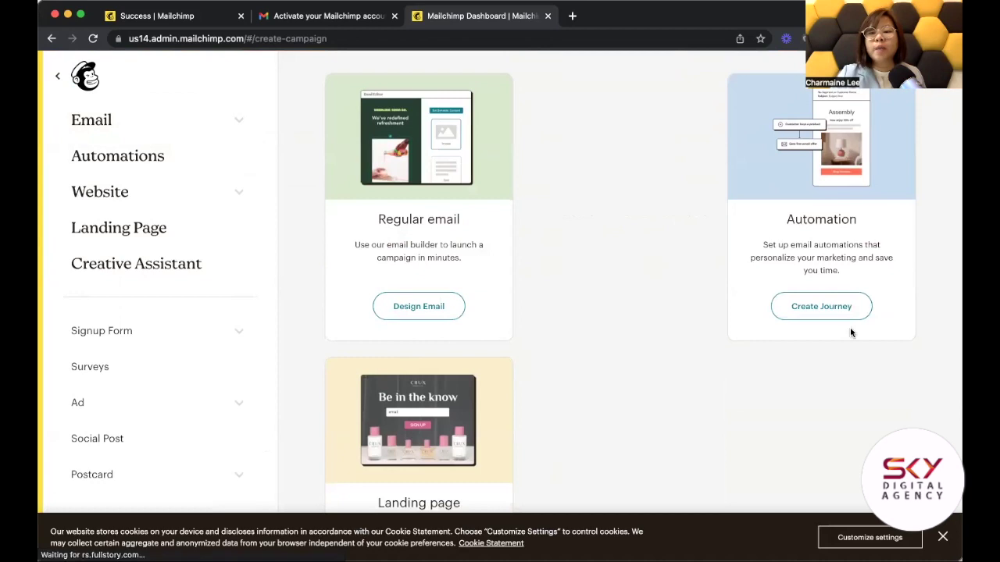
scroll(695, 250, "up", 1)
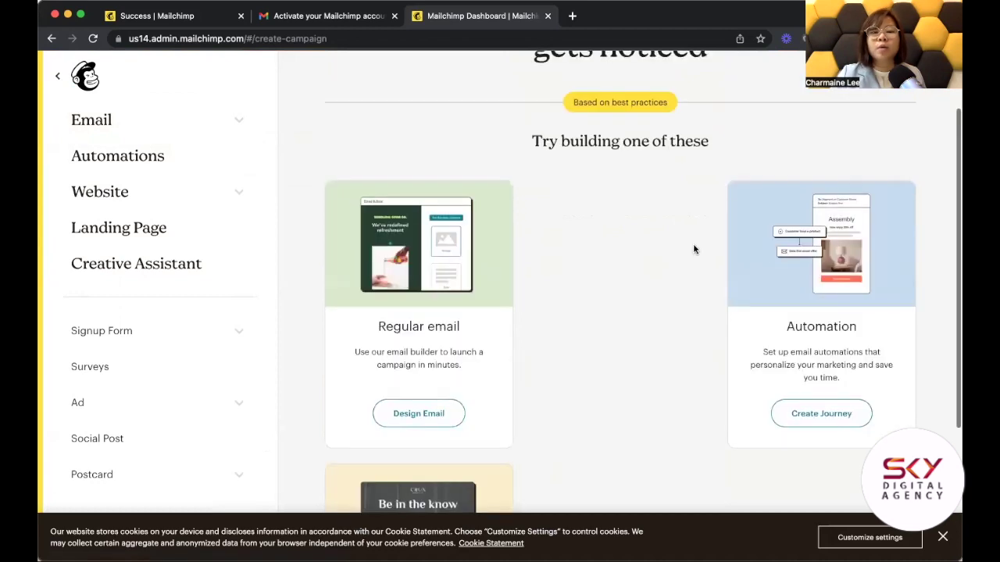
left_click(441, 417)
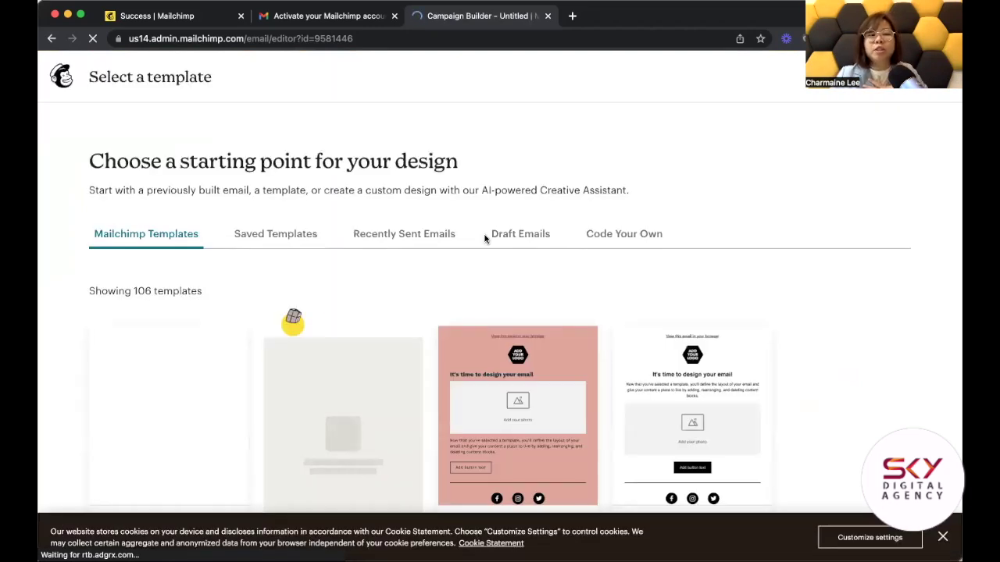
scroll(484, 238, "down", 3)
scroll(485, 235, "down", 2)
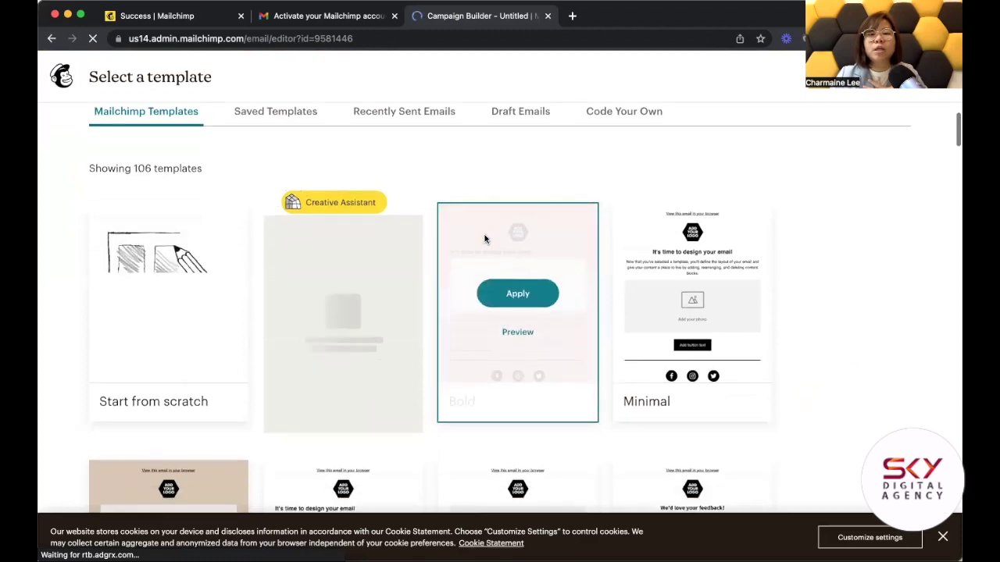
scroll(168, 229, "up", 5)
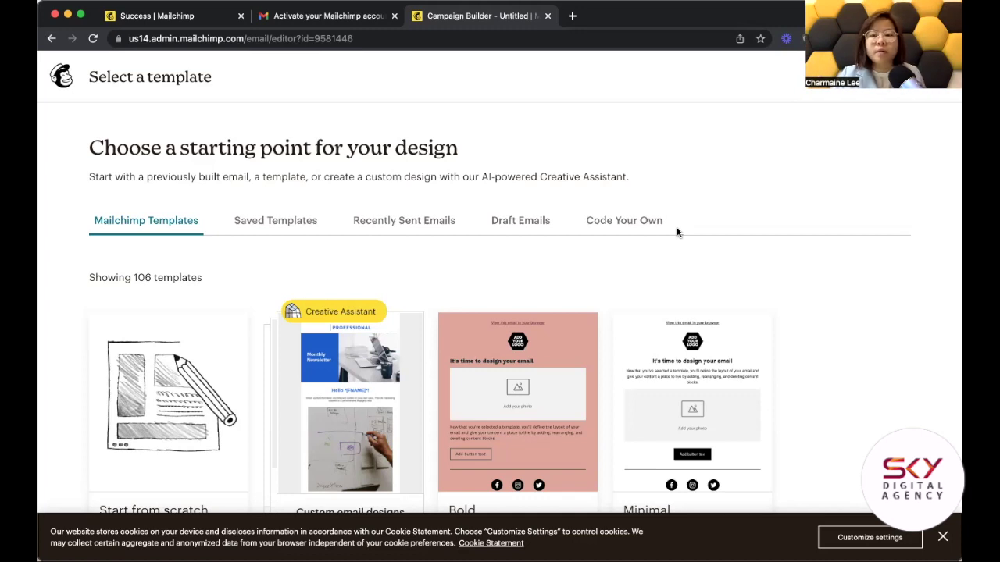
scroll(201, 250, "down", 3)
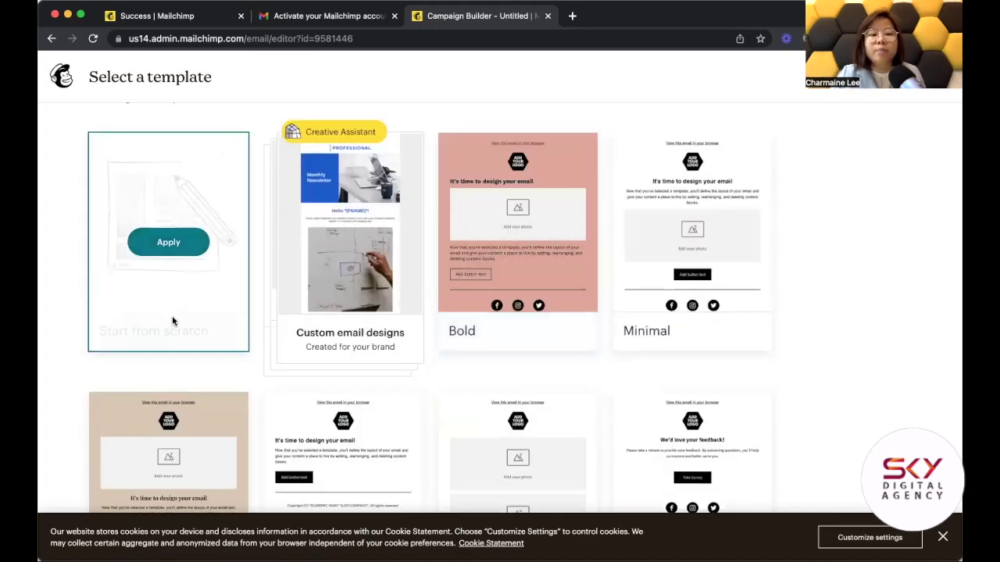
scroll(219, 317, "down", 7)
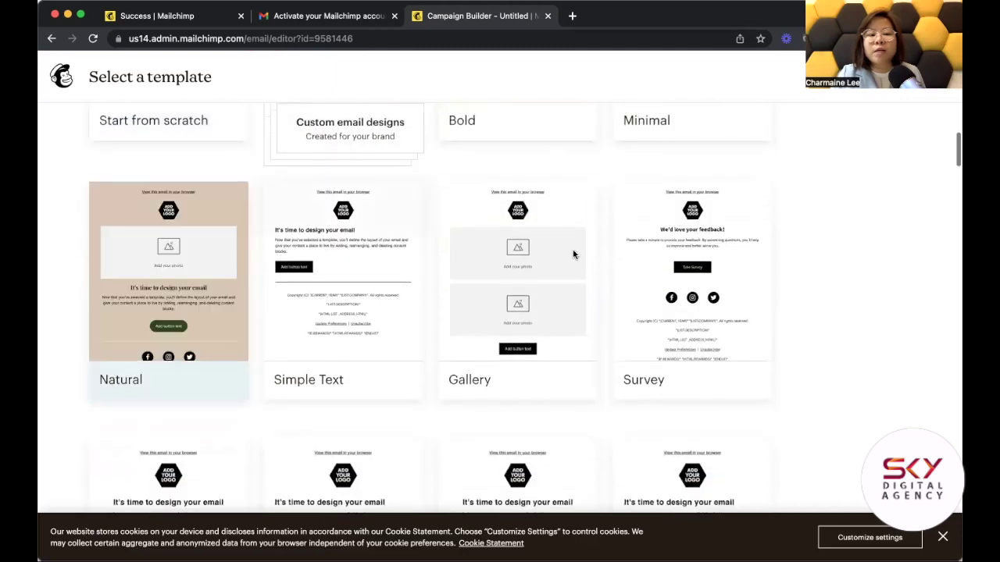
scroll(678, 388, "down", 2)
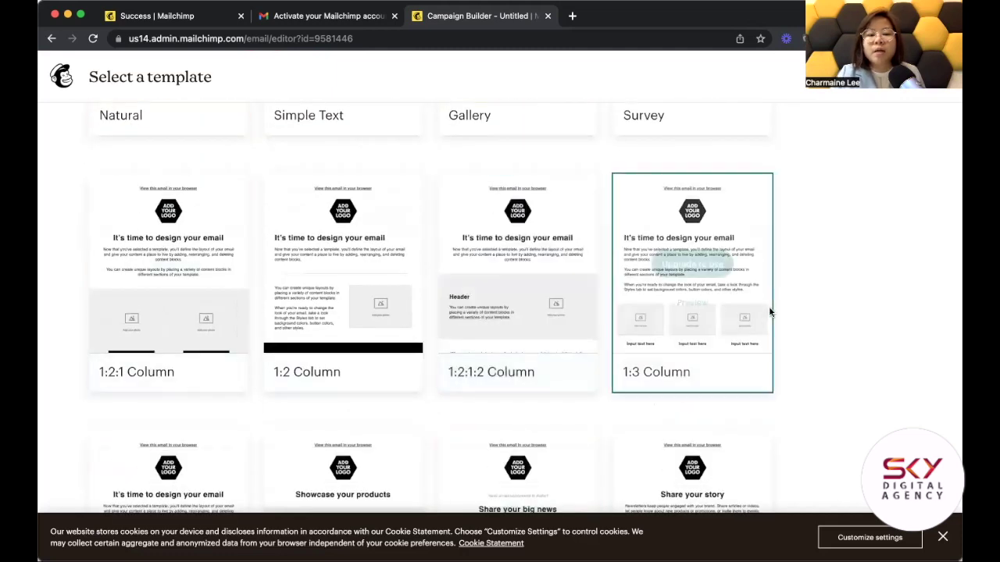
scroll(770, 313, "left", 5)
scroll(473, 368, "down", 2)
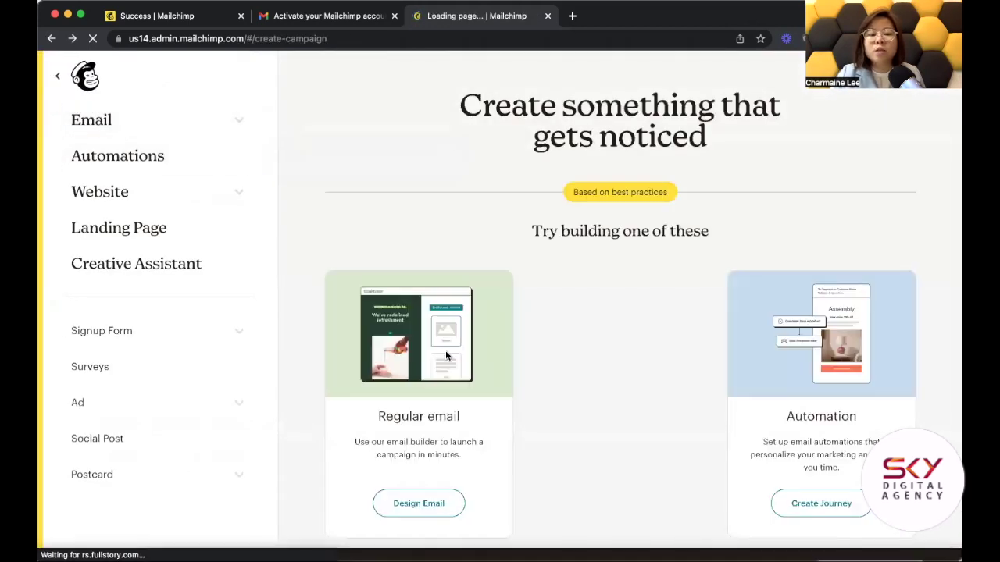
Step: Start a regular email design, close the Gmail activation tab, and browse the 106 templates
left_click(419, 504)
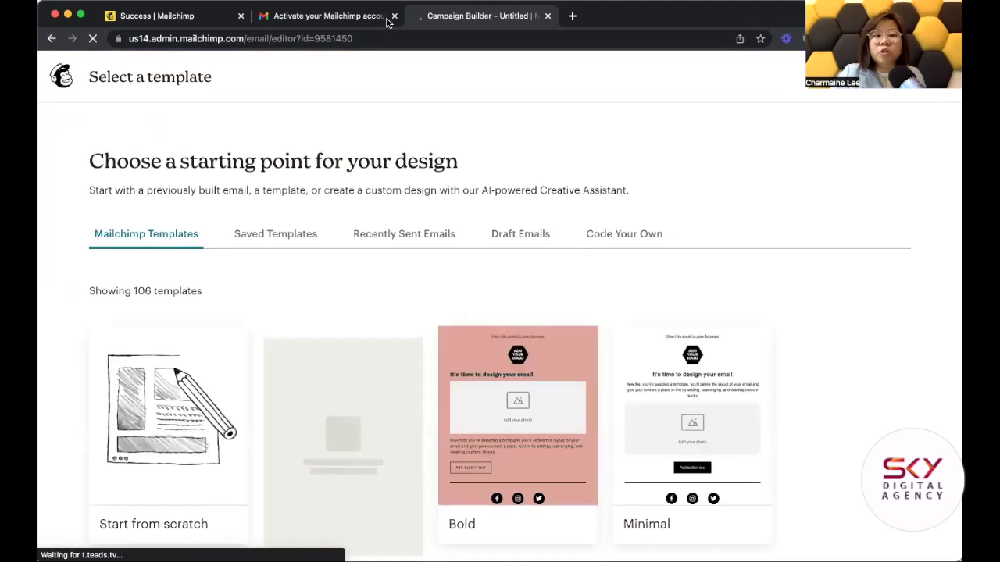
left_click(395, 15)
scroll(492, 384, "down", 7)
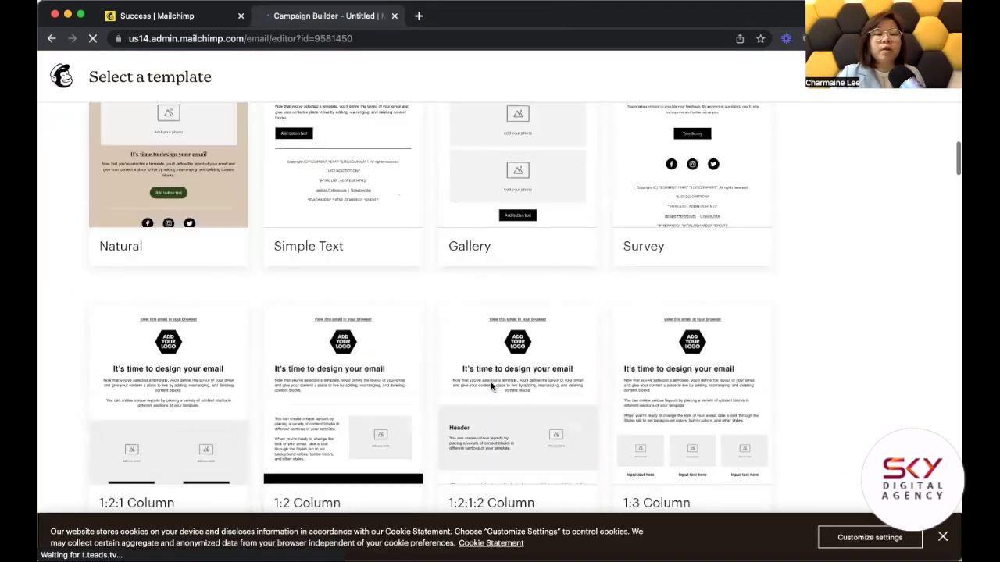
scroll(491, 386, "down", 3)
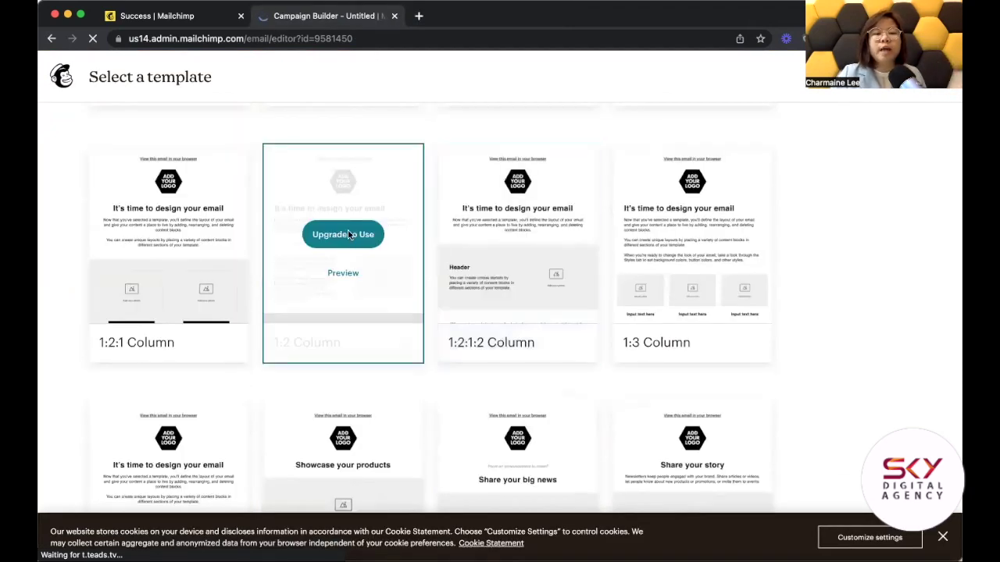
scroll(425, 263, "up", 2)
scroll(425, 263, "up", 2)
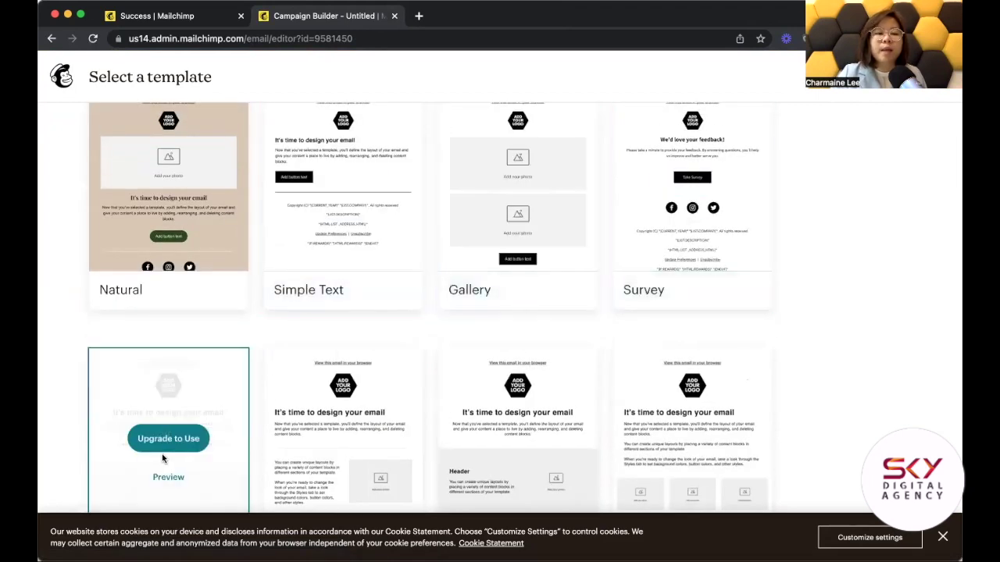
mouse_move(175, 442)
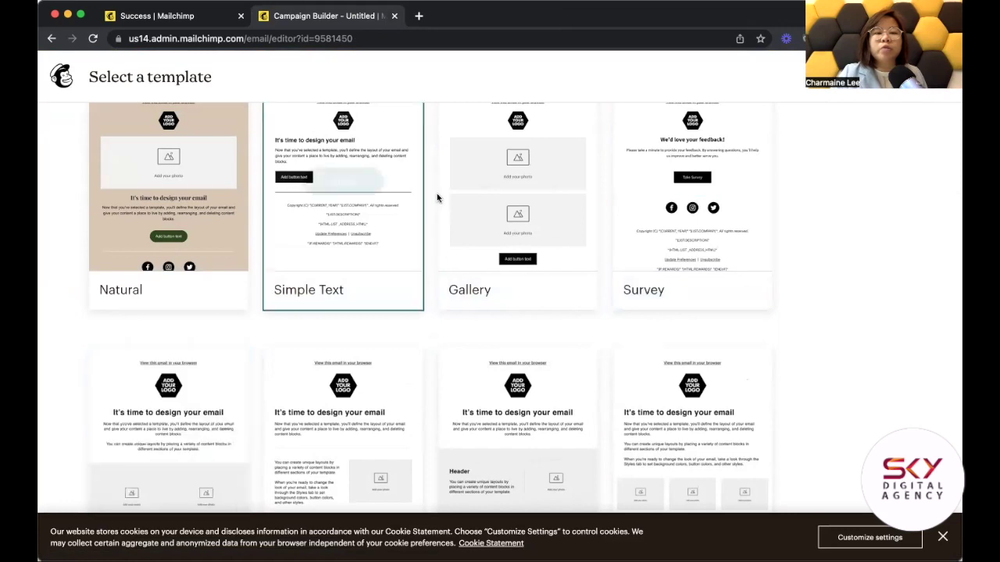
scroll(437, 199, "up", 2)
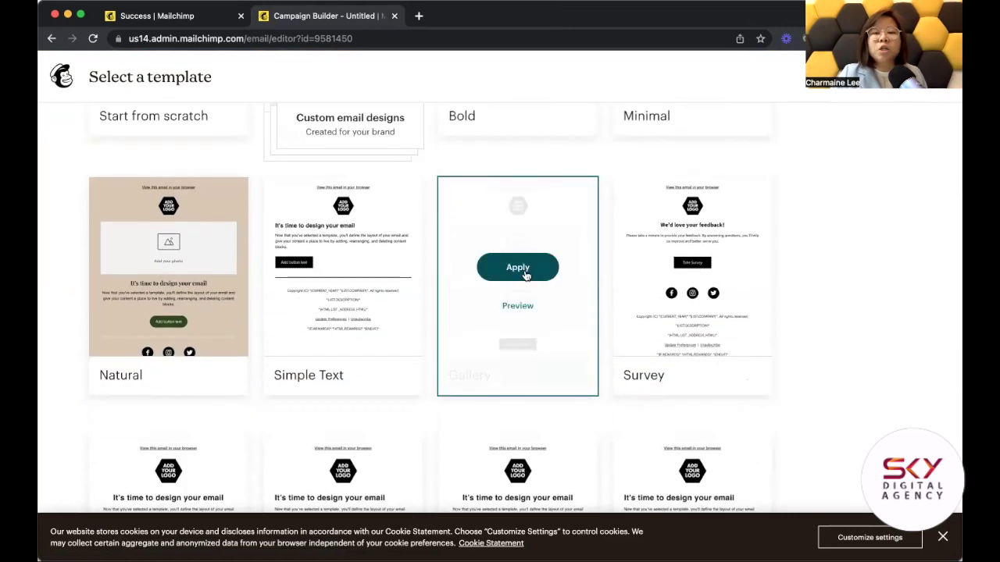
Step: Start from the Survey template and replace the heading with a smiley greeting introducing the sender by name
left_click(692, 268)
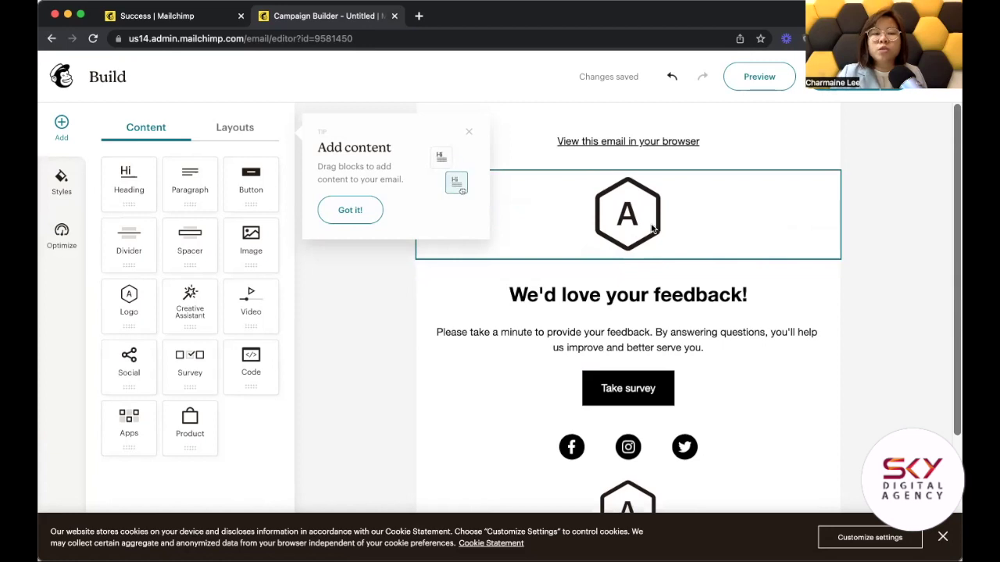
left_click(643, 214)
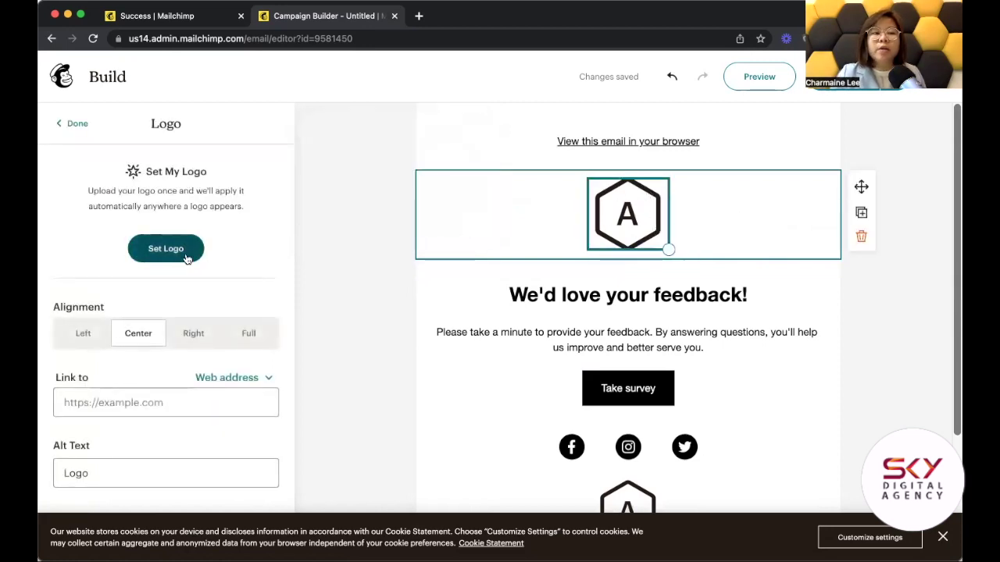
left_click(552, 291)
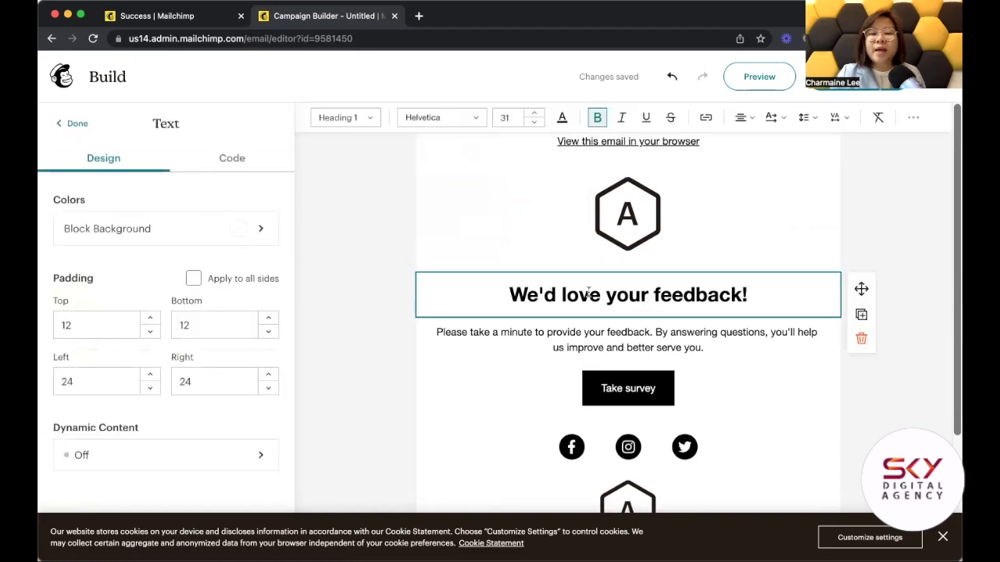
left_click_drag(506, 295, 763, 297)
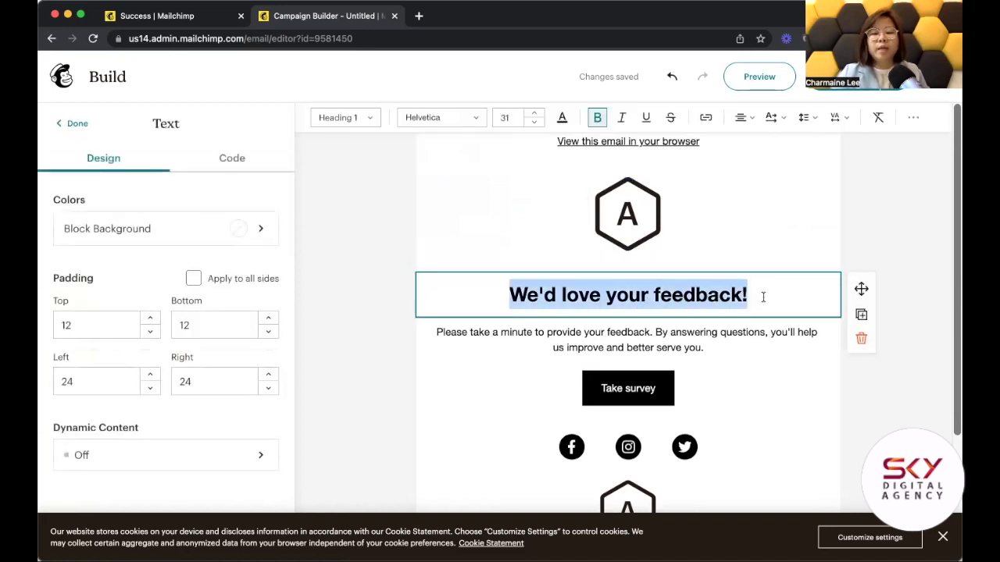
type("Hey, this i")
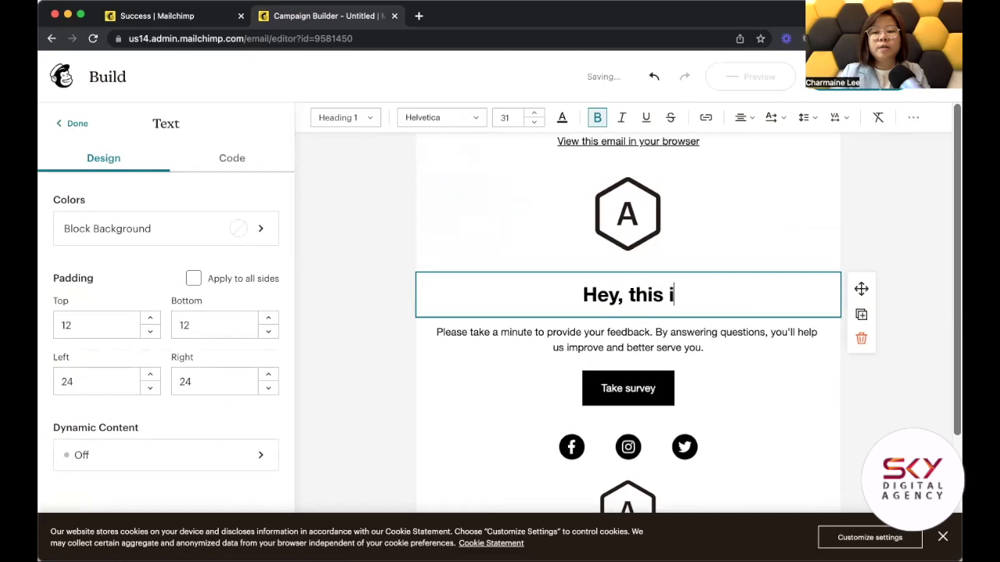
type("s Charmaine! :)")
left_click(678, 328)
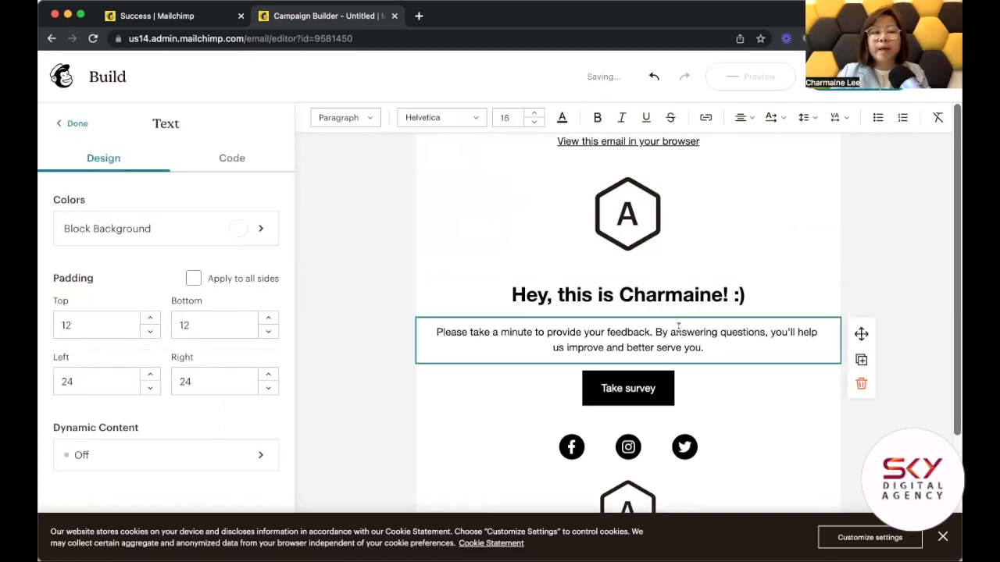
left_click(74, 123)
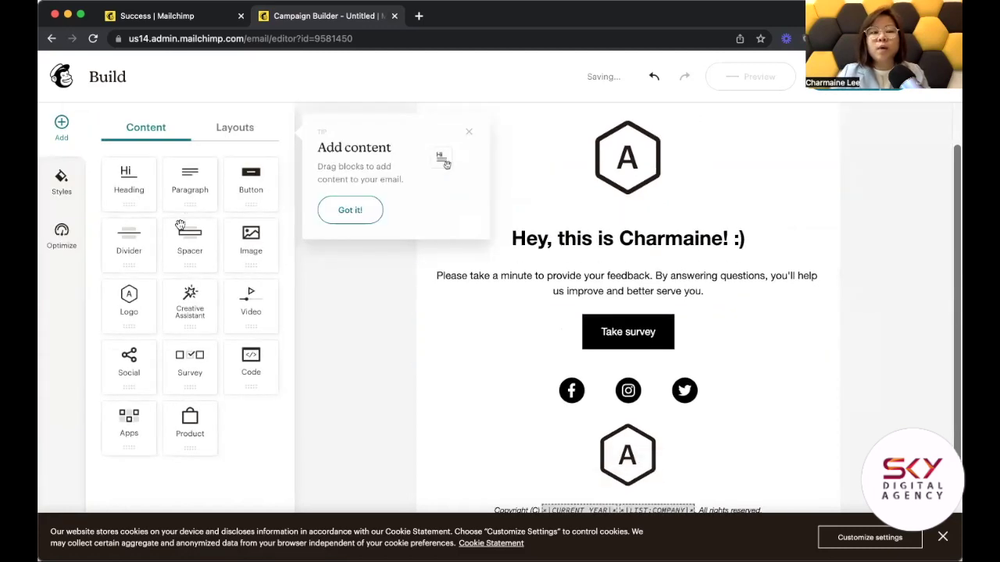
Step: Insert an empty image block between the paragraph and the Take survey button
left_click_drag(250, 234, 569, 315)
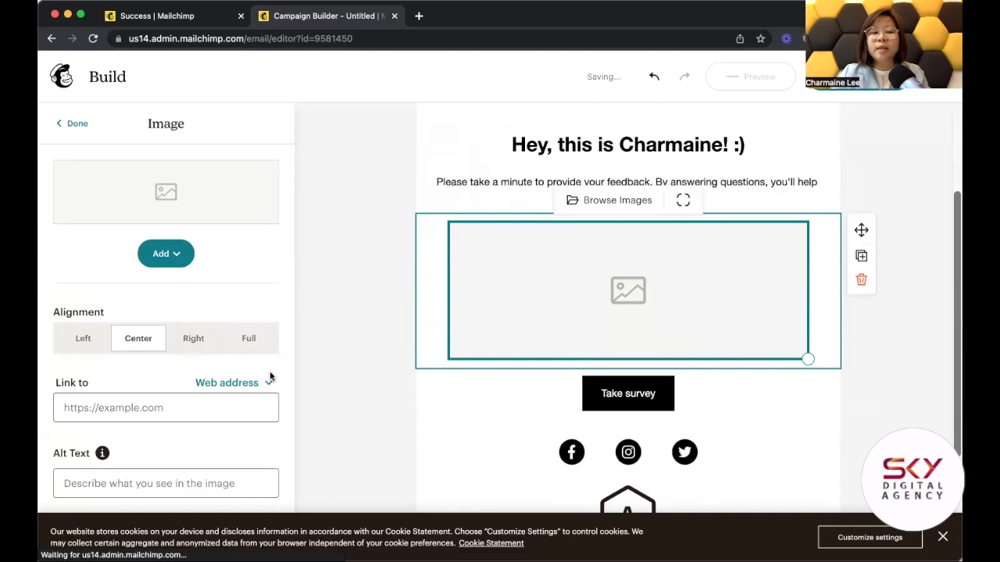
scroll(269, 377, "down", 5)
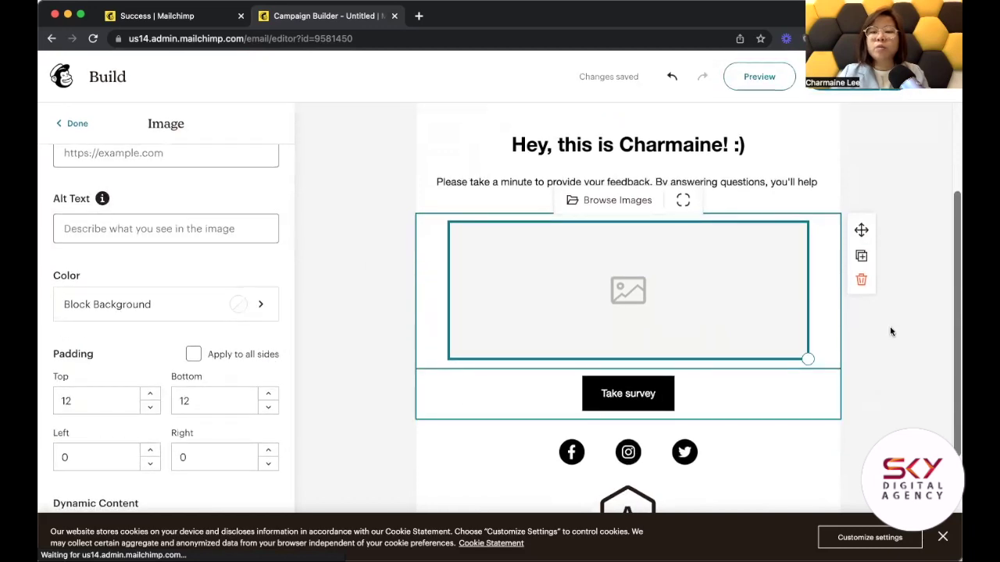
left_click(71, 124)
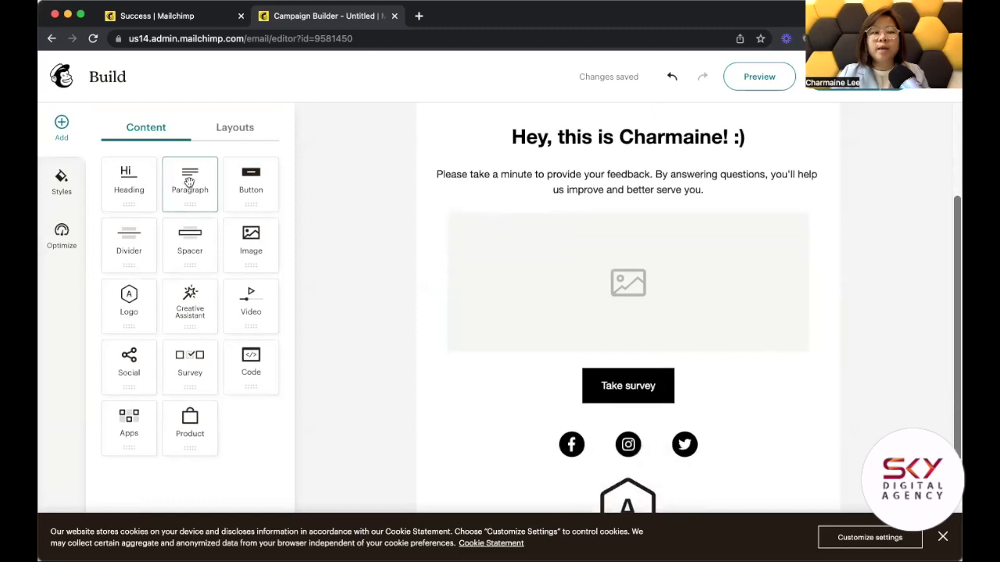
Step: Add a text block below the image and paste the placeholder 'Type some words....'
left_click_drag(189, 179, 554, 349)
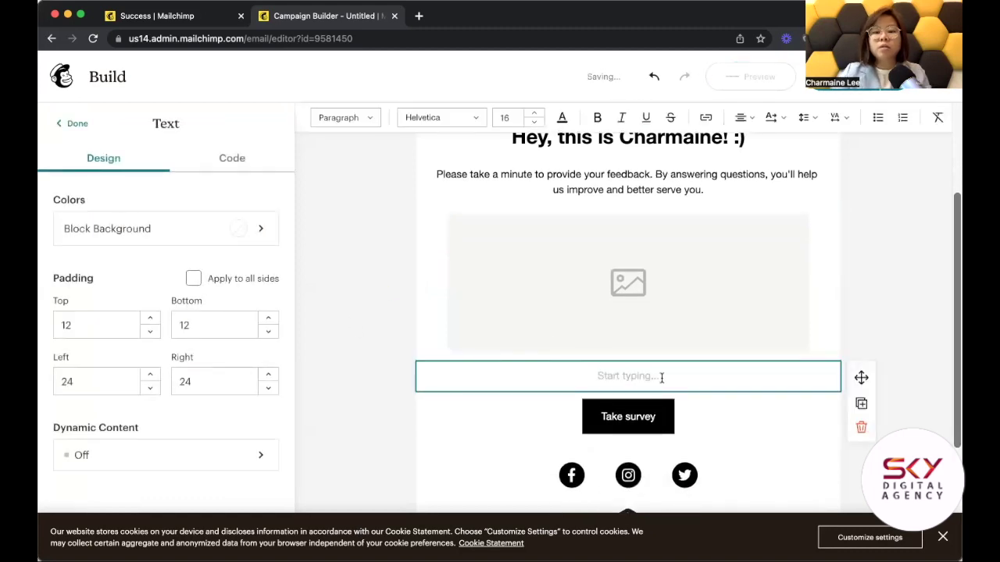
type("Type some words....")
type("Type some words....")
type("Type some words....")
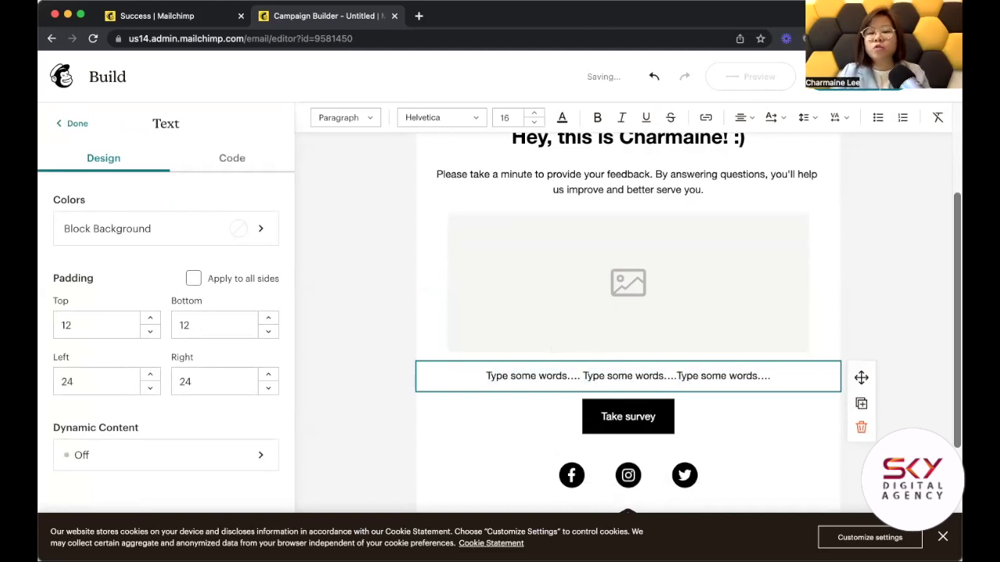
left_click(676, 376)
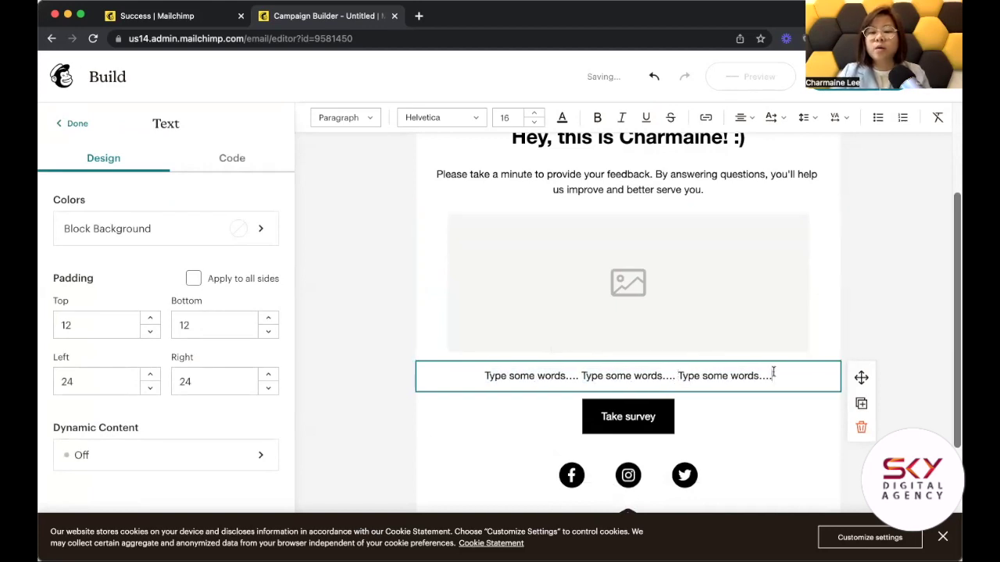
Step: Paste additional copies of the placeholder text into the paragraph block
key("super+v")
key("super+v")
key("super+v")
key("super+v")
key("super+v")
key("super+v")
key("super+v")
key("super+v")
key("super+v")
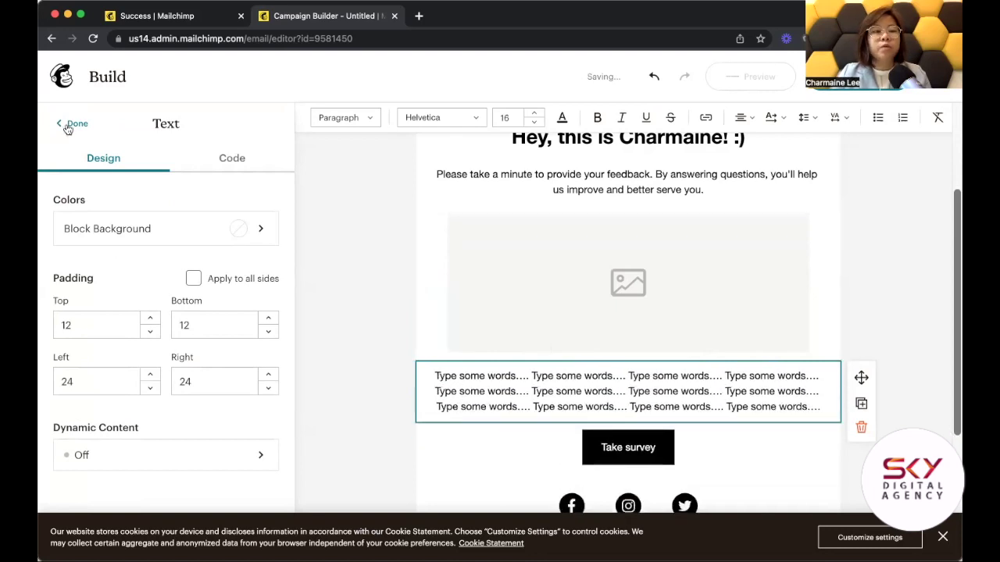
left_click(75, 125)
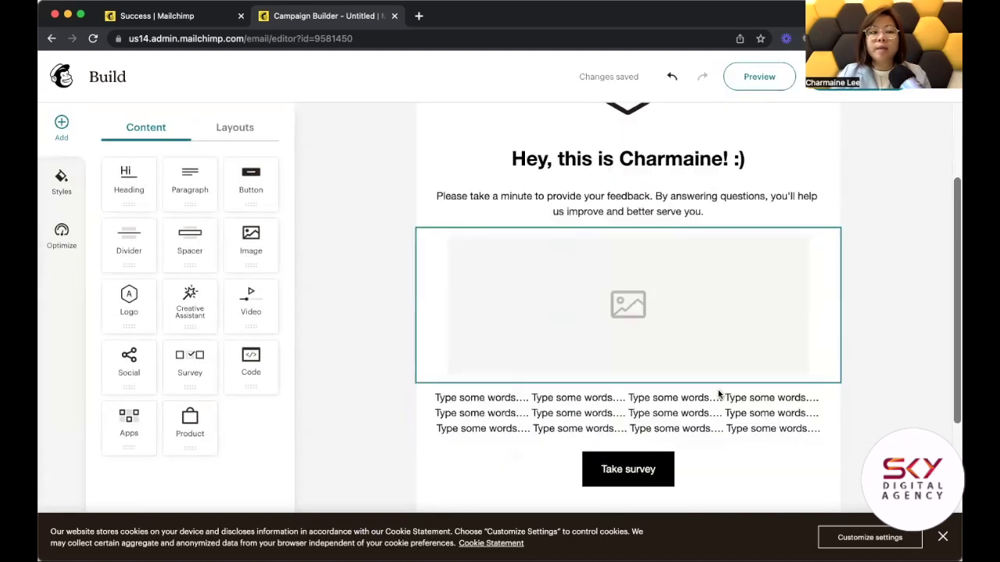
scroll(720, 395, "down", 1)
Step: Upload the 'Grow your Personal Brand on LinkedIn' webinar image into the empty image block
left_click(655, 325)
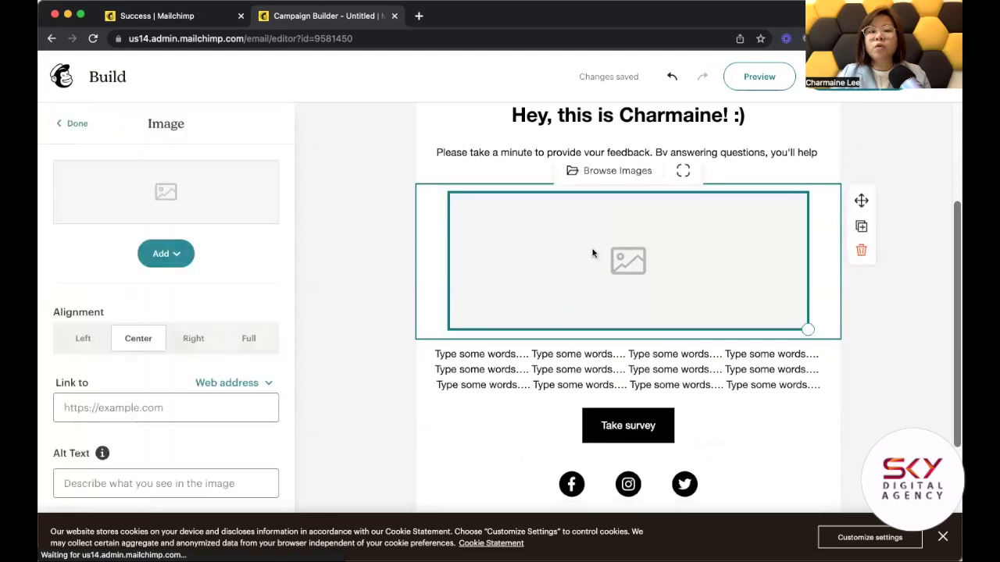
left_click(166, 253)
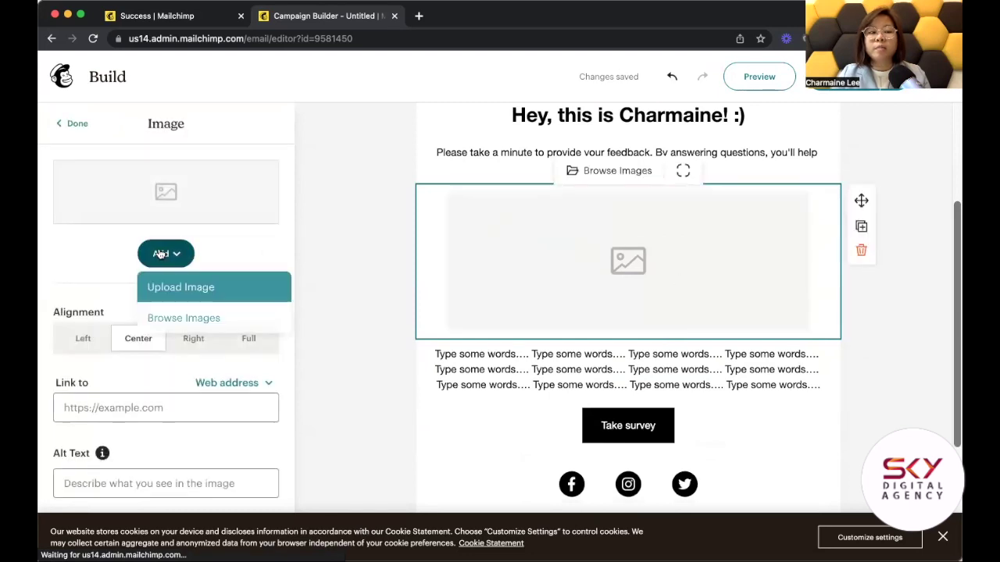
left_click(156, 317)
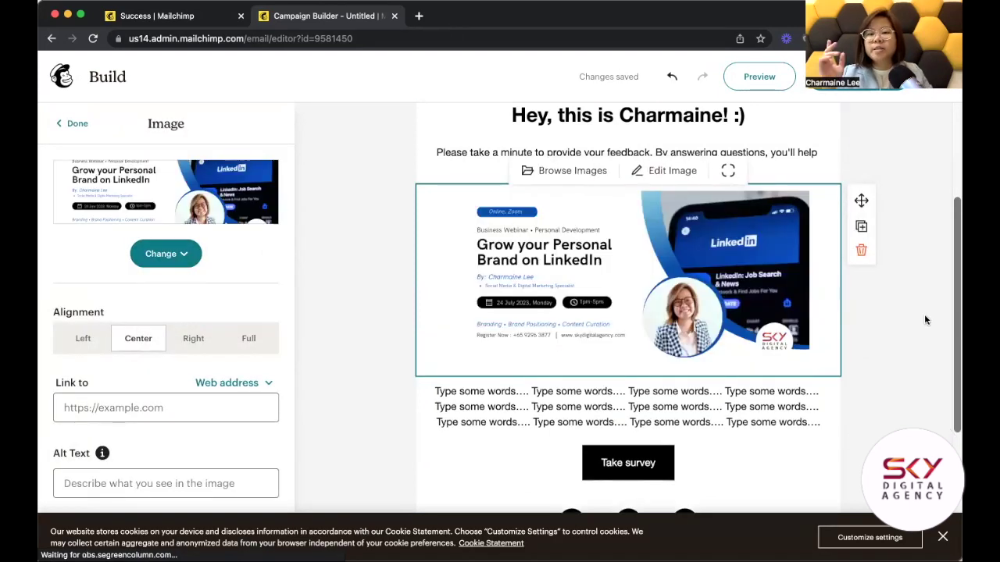
left_click(924, 314)
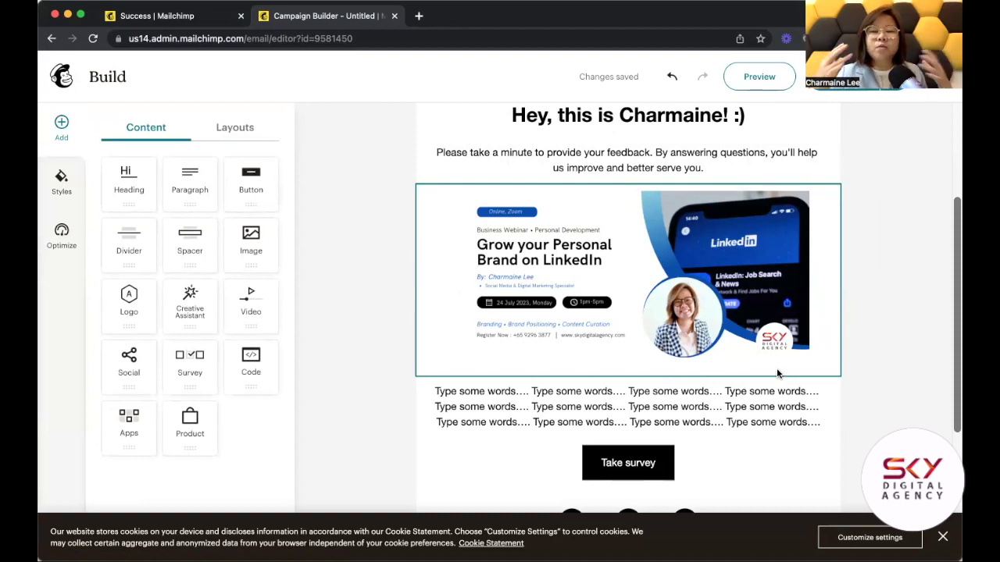
scroll(679, 250, "up", 2)
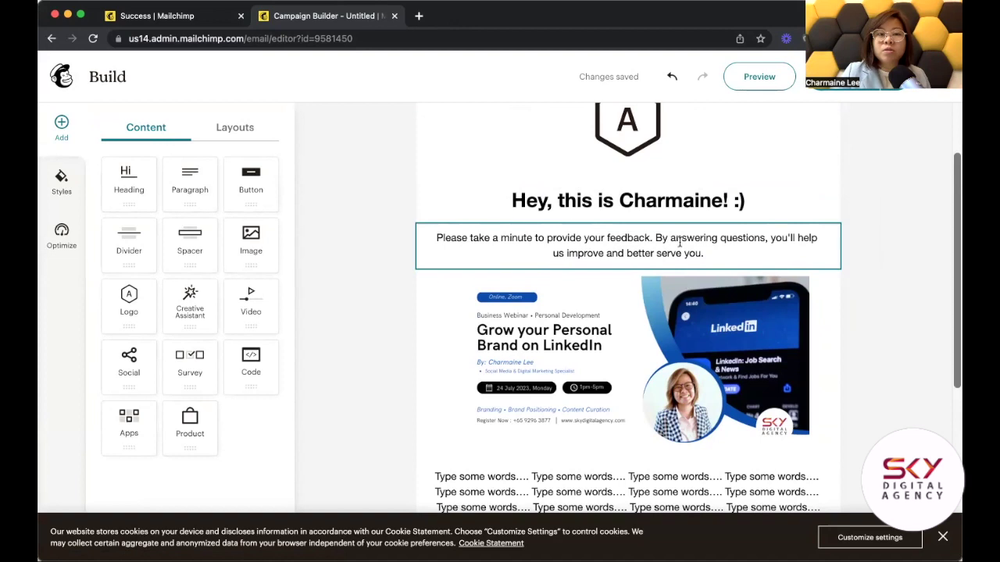
Step: Find the '5 Tips to Level-Up your LinkedIn' video on the YouTube channel and copy its share link
left_click(418, 16)
type("yo")
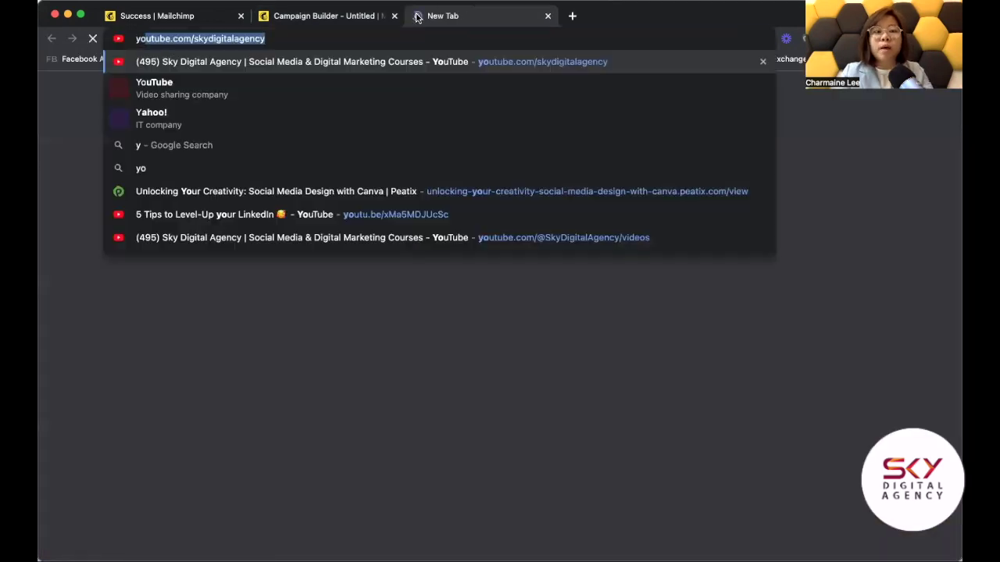
key("Return")
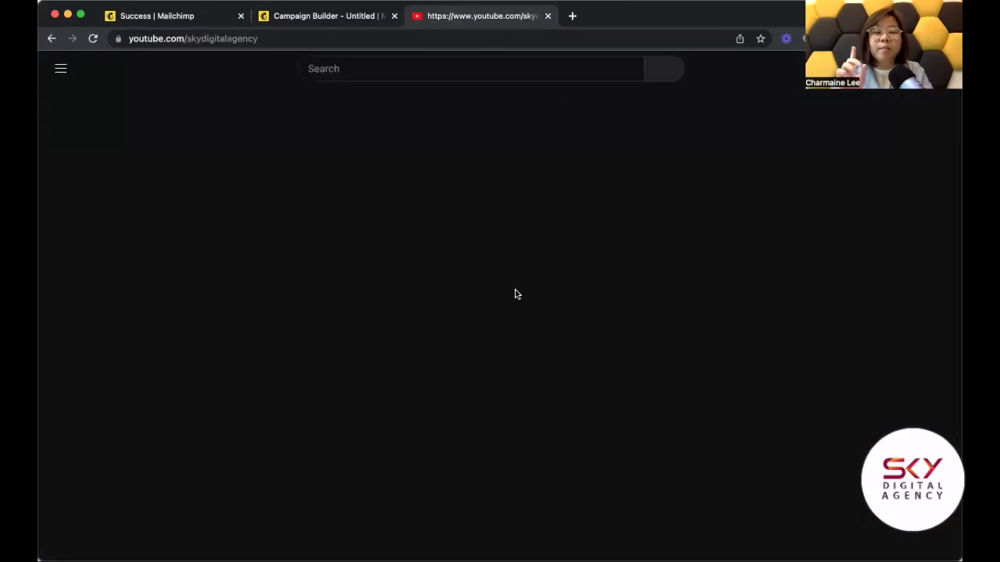
left_click(336, 334)
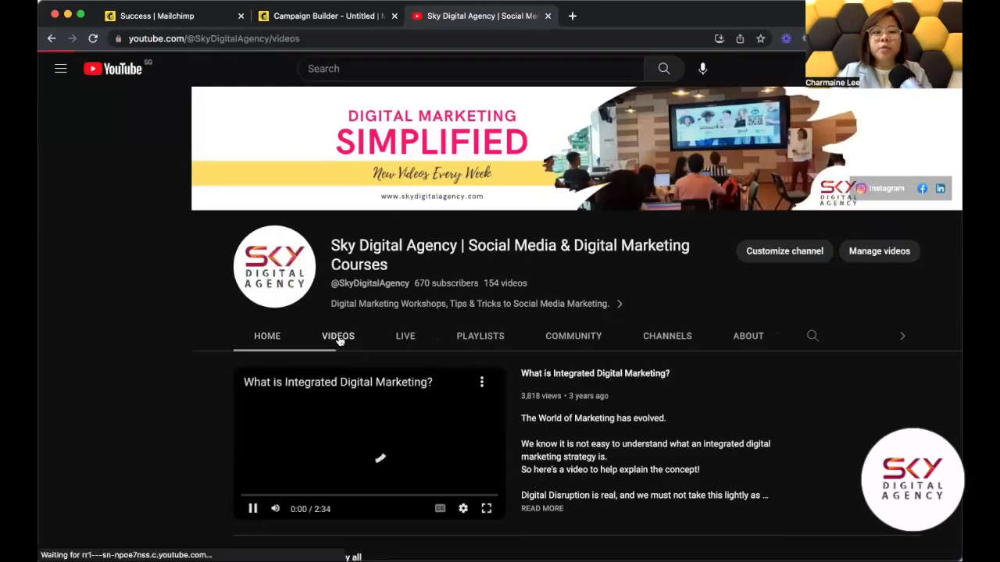
scroll(554, 391, "down", 5)
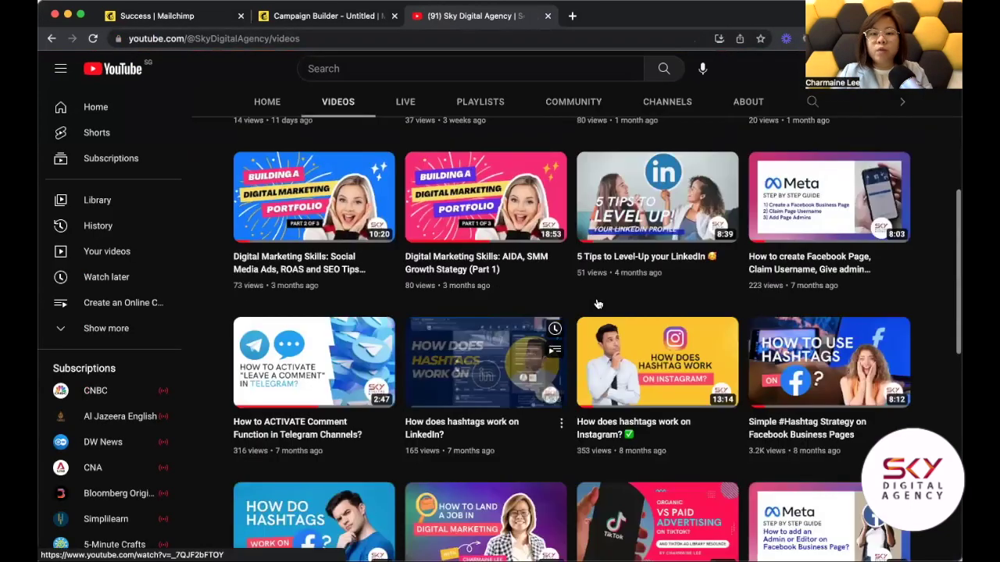
left_click(597, 281, "super")
left_click(631, 16)
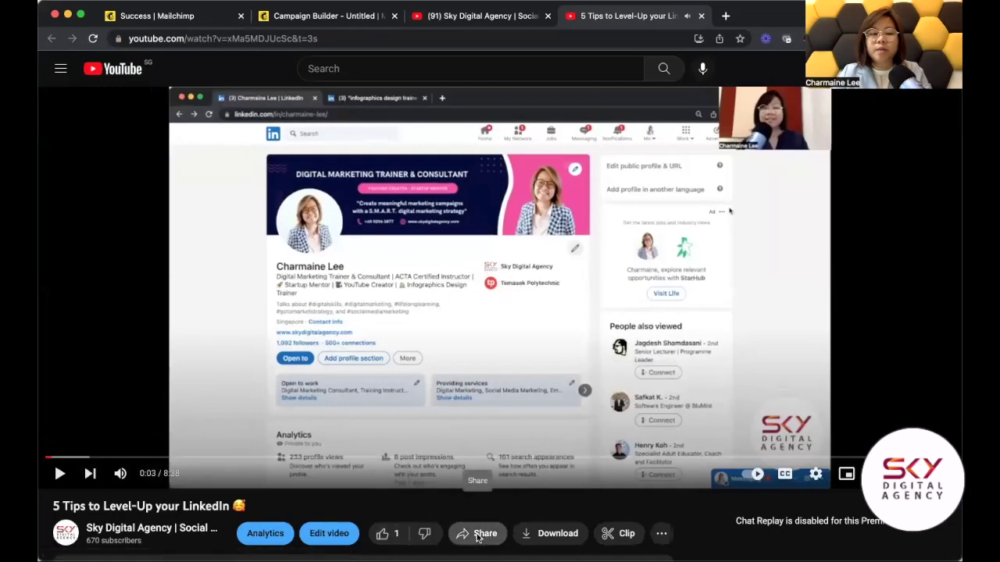
left_click(484, 534)
left_click(333, 21)
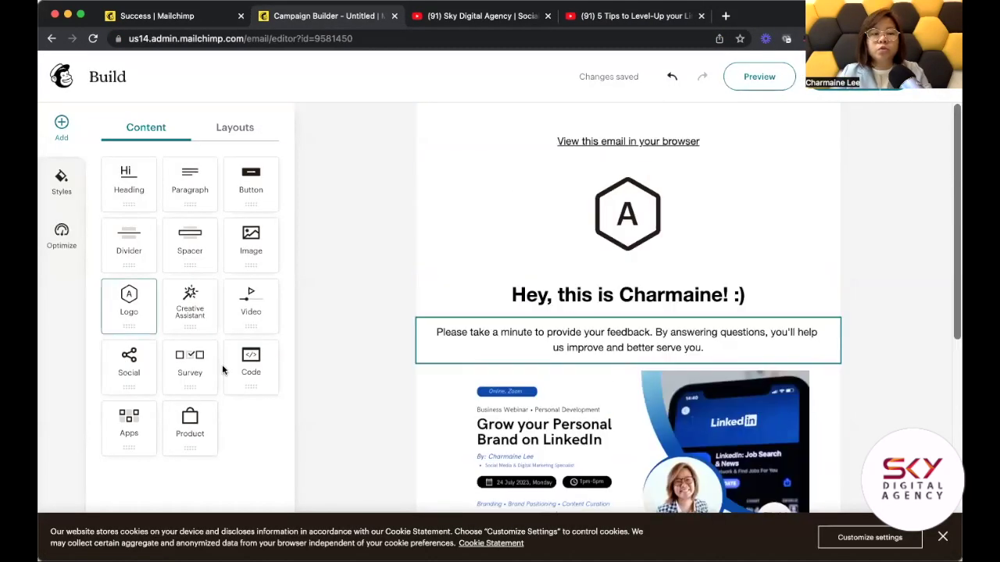
left_click_drag(250, 303, 617, 359)
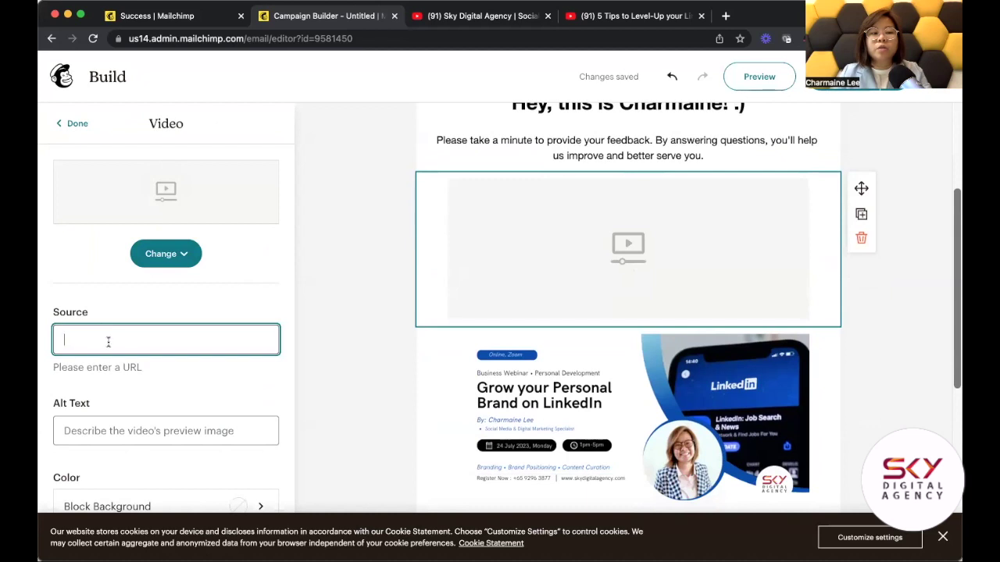
key("super+v")
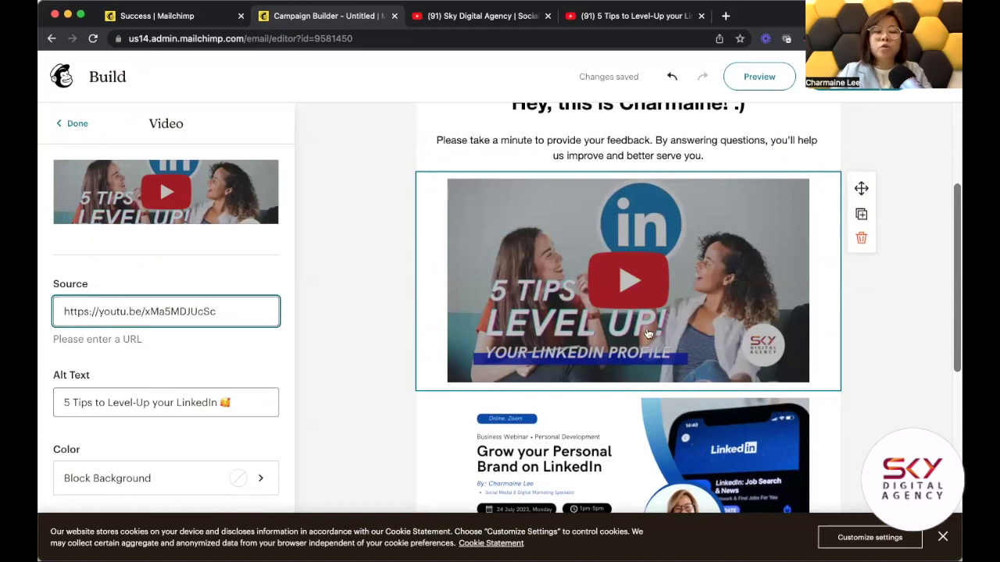
scroll(235, 375, "down", 3)
scroll(661, 326, "up", 3)
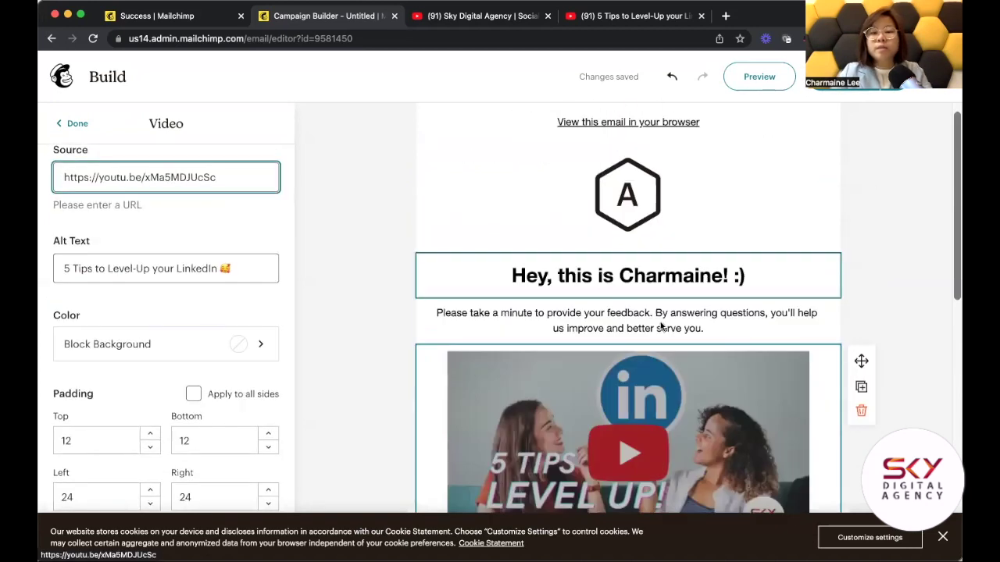
left_click(661, 326)
Step: Rewrite the intro paragraph to ask about LinkedIn use and offer 5 tips to "LEVEL UP" your profile
key("ctrl+a")
type("I wa")
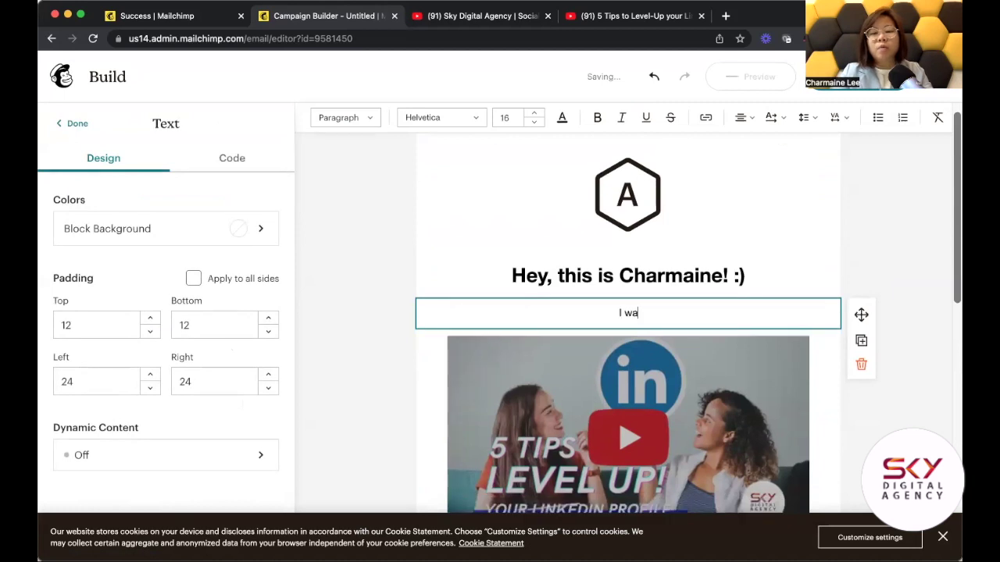
type("s wondering if you use LinkedIn for your pro")
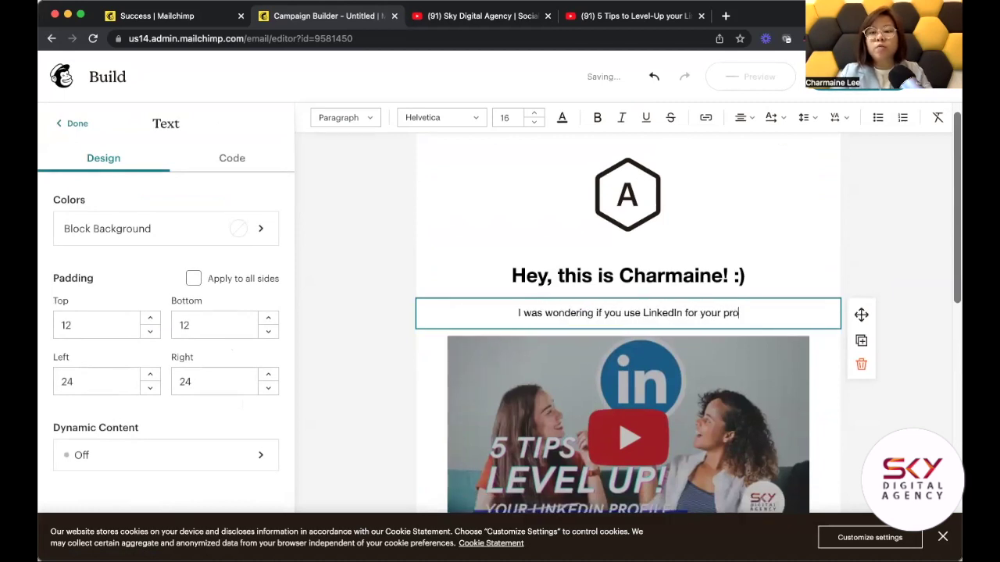
type("fesionnal work. I hav")
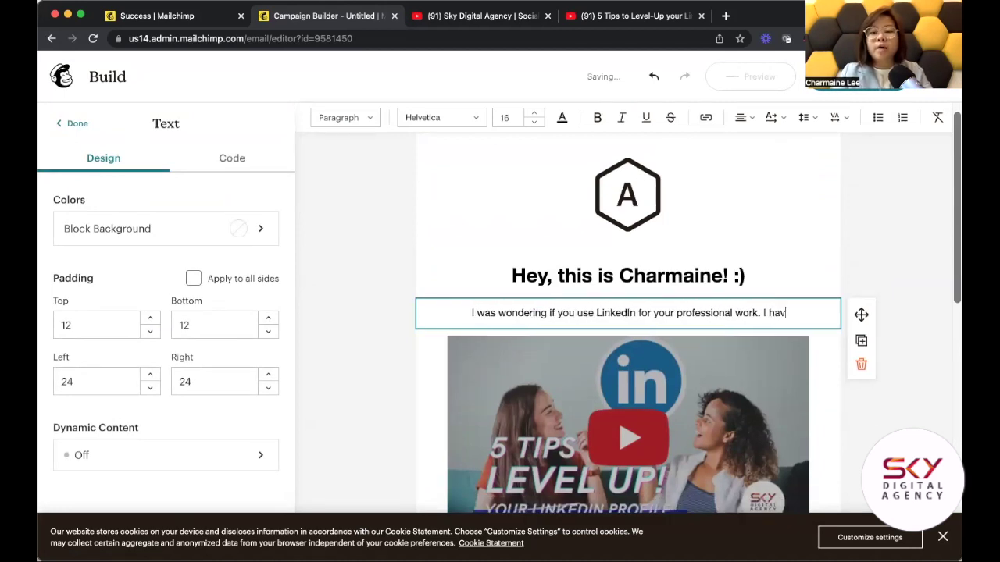
type("e 5 tips to ")
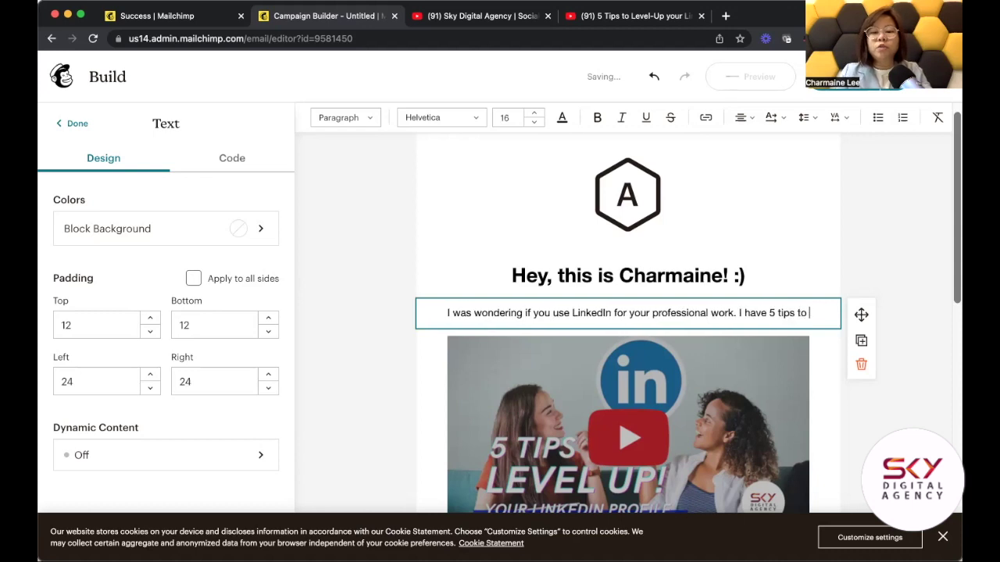
type("share with you on how you can “LE")
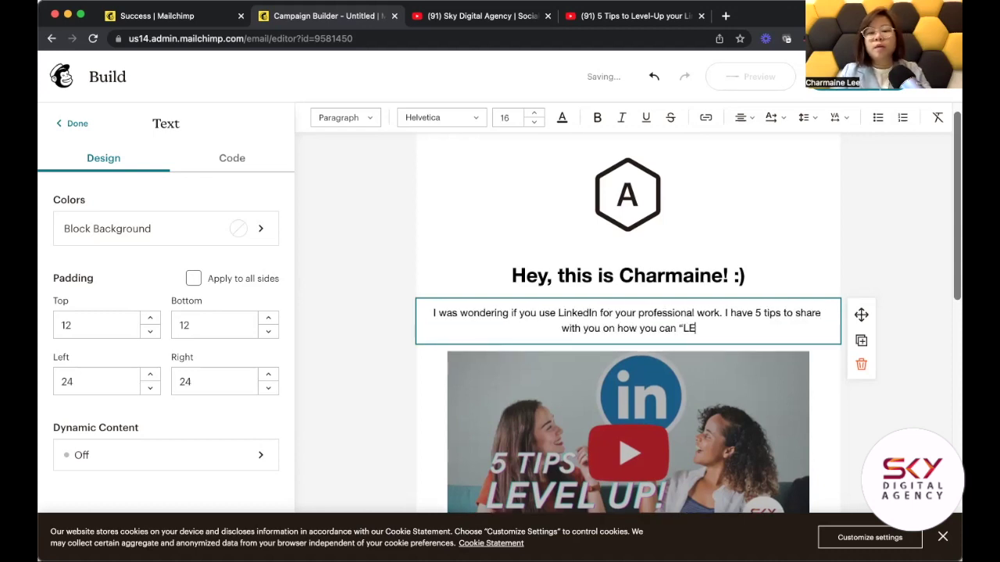
type("VEL UP” your LinkedIn profile for greater searchability!")
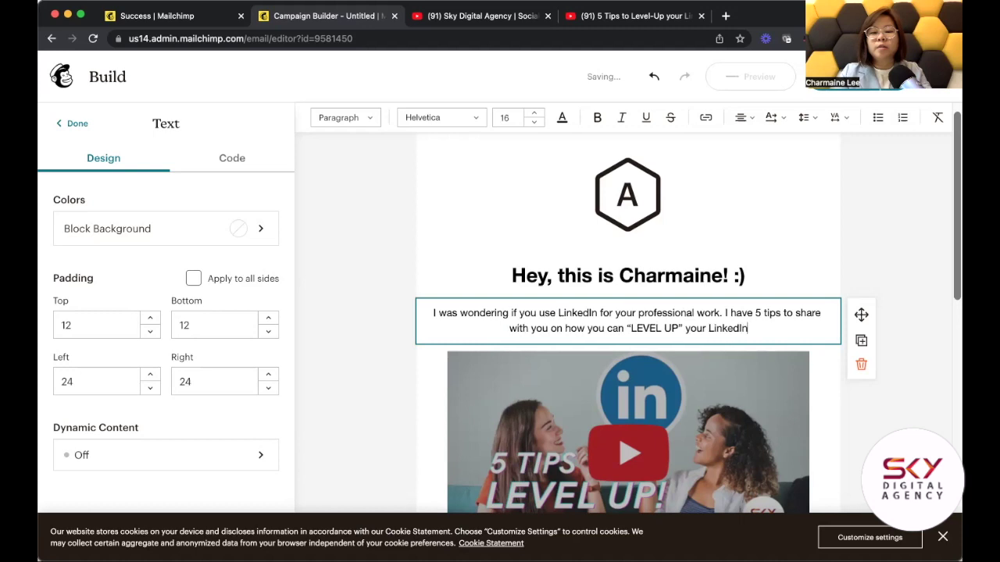
scroll(715, 342, "down", 3)
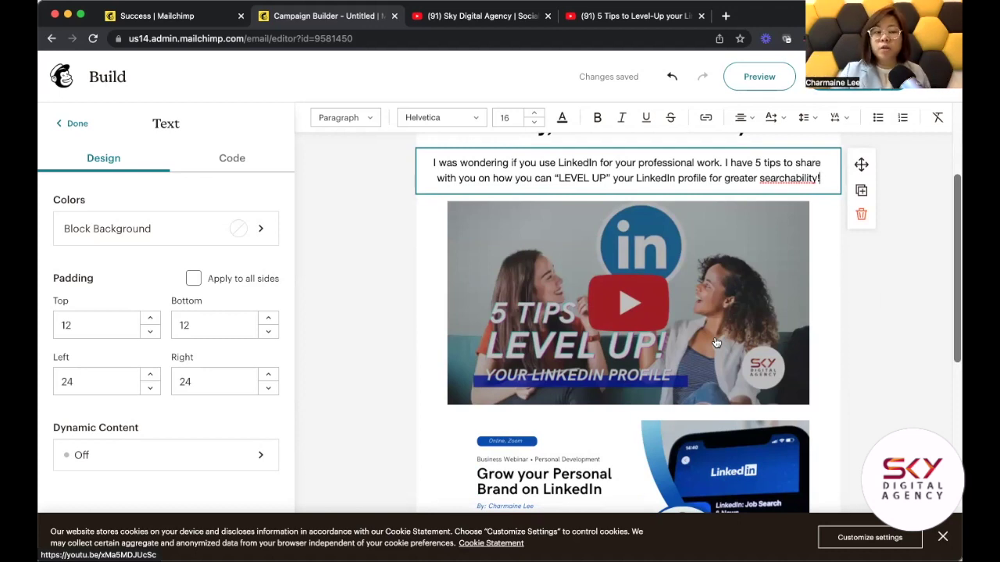
scroll(715, 342, "up", 1)
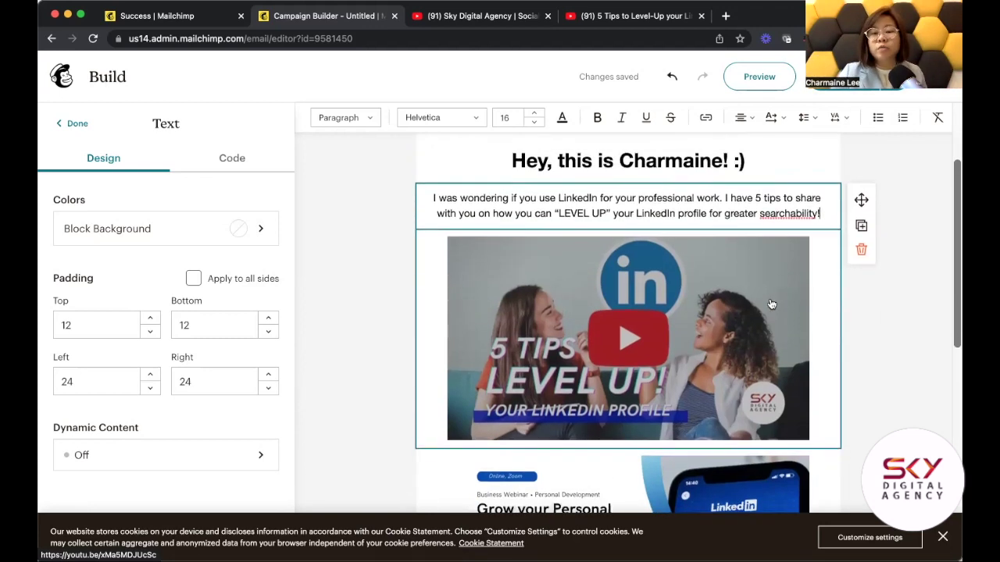
scroll(707, 367, "down", 2)
scroll(700, 383, "down", 4)
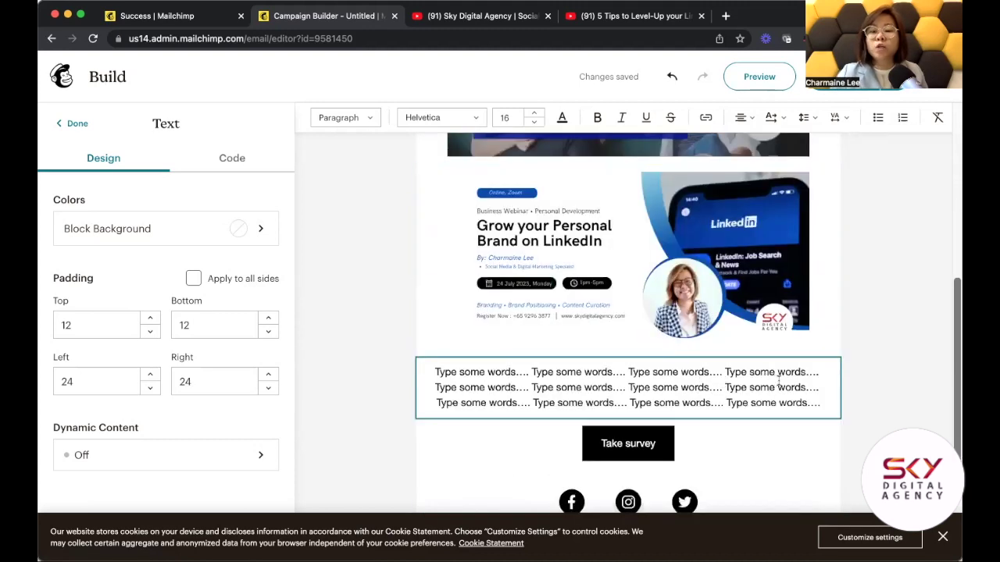
Step: Duplicate the placeholder text block and move the copy higher in the email
left_click(777, 387)
left_click(860, 399)
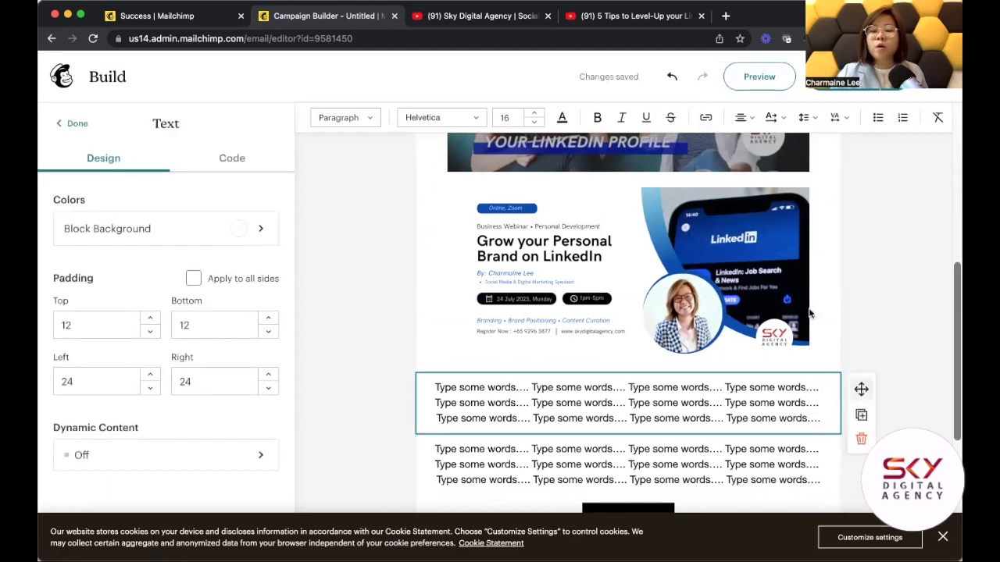
left_click_drag(861, 388, 786, 218)
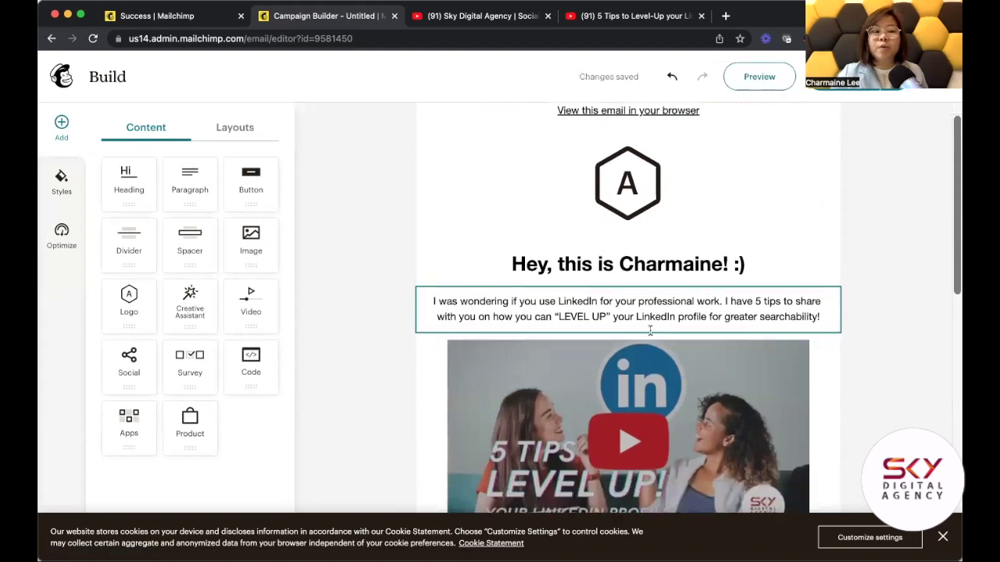
Step: Select the 'Take survey' label on the button for replacement
scroll(629, 344, "down", 10)
left_click(629, 349)
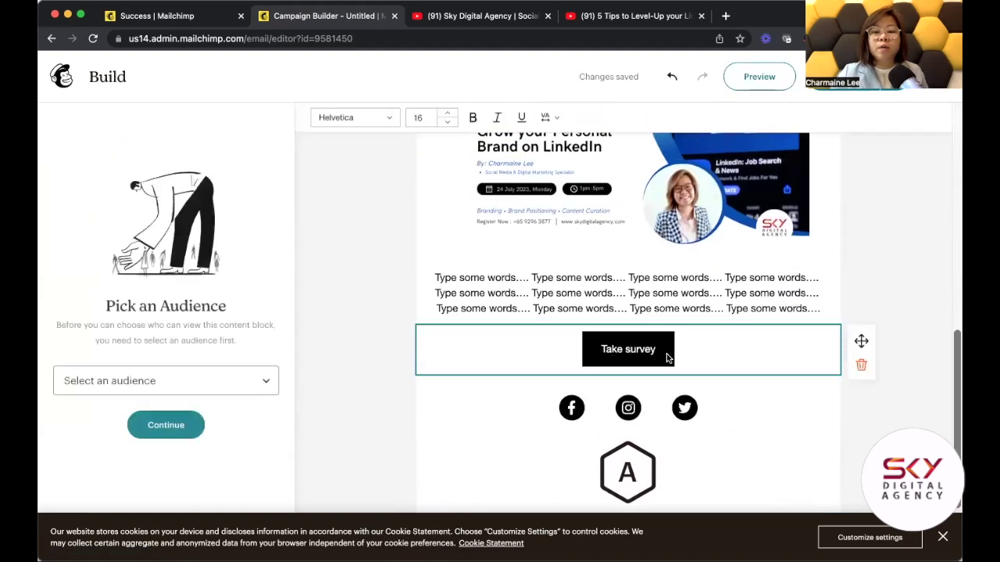
left_click_drag(654, 349, 595, 351)
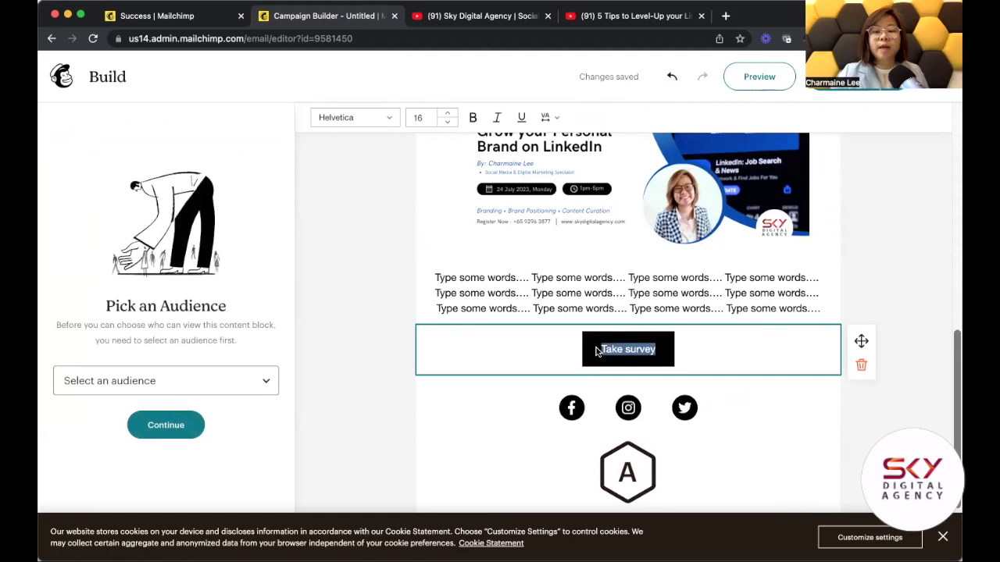
Step: Relabel the button 'Find out more >' and grab the Peatix 'Grow your personal brand on LinkedIn' event URL
type("Find out more >")
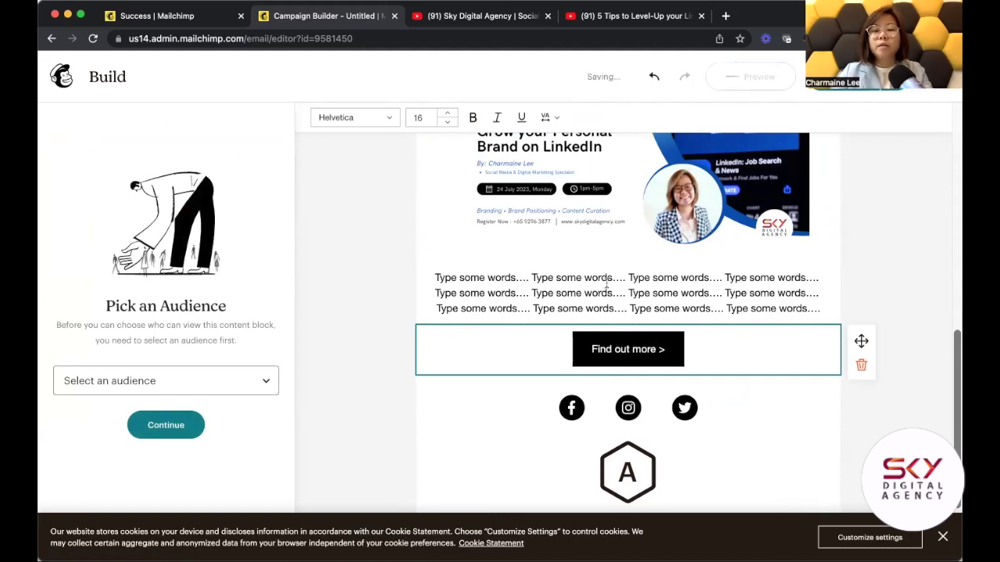
left_click(725, 17)
type("peatix.com")
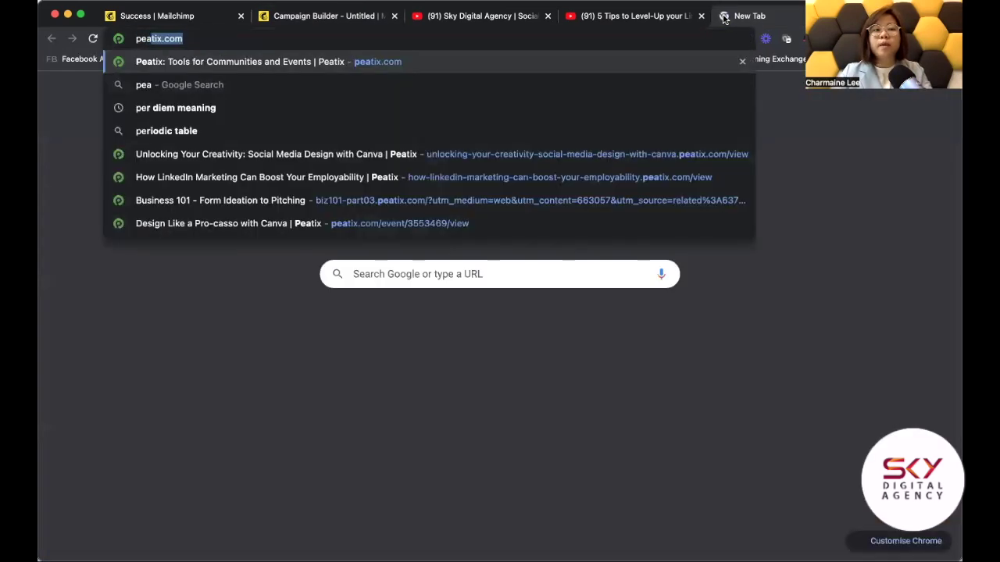
key("Return")
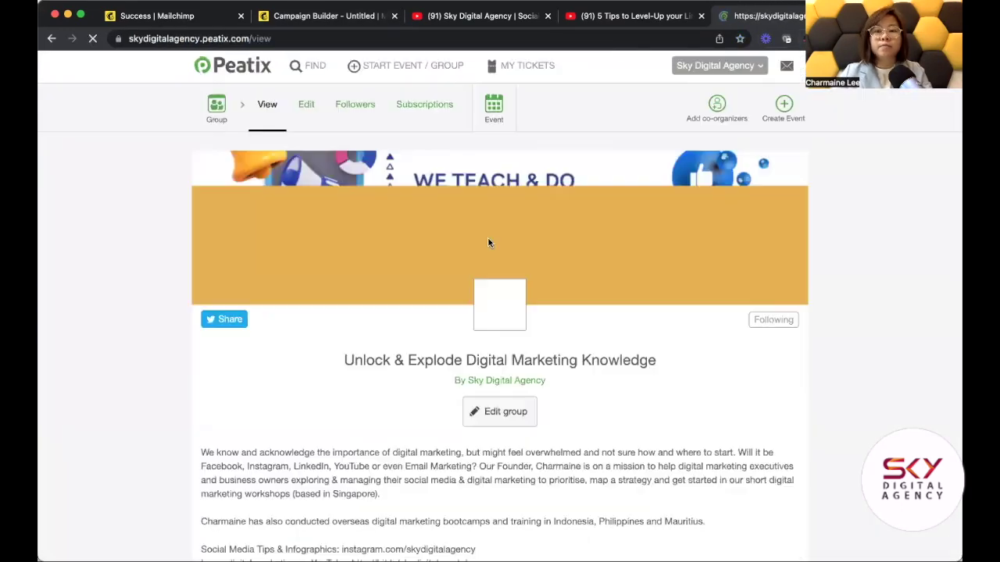
scroll(490, 244, "down", 5)
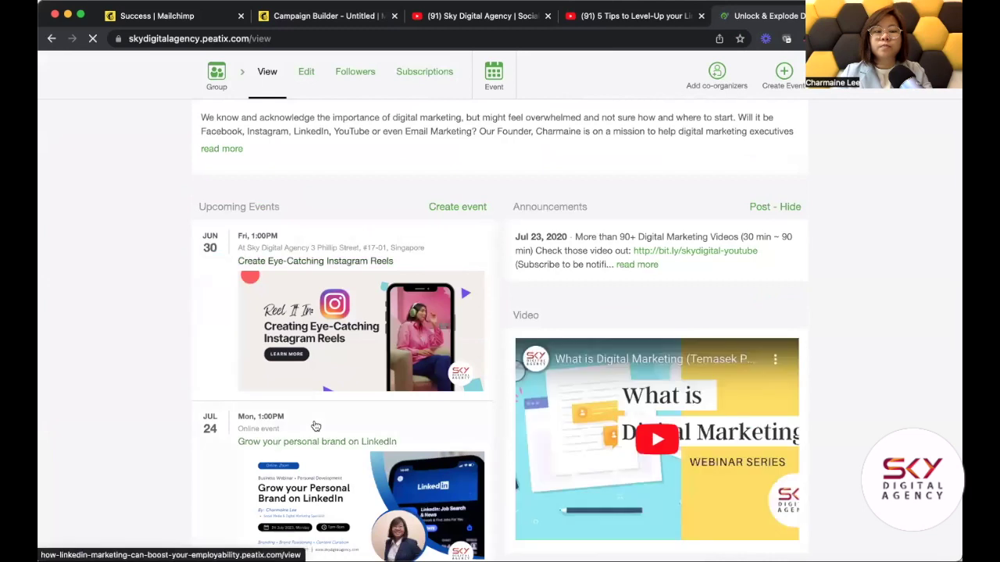
left_click(315, 426)
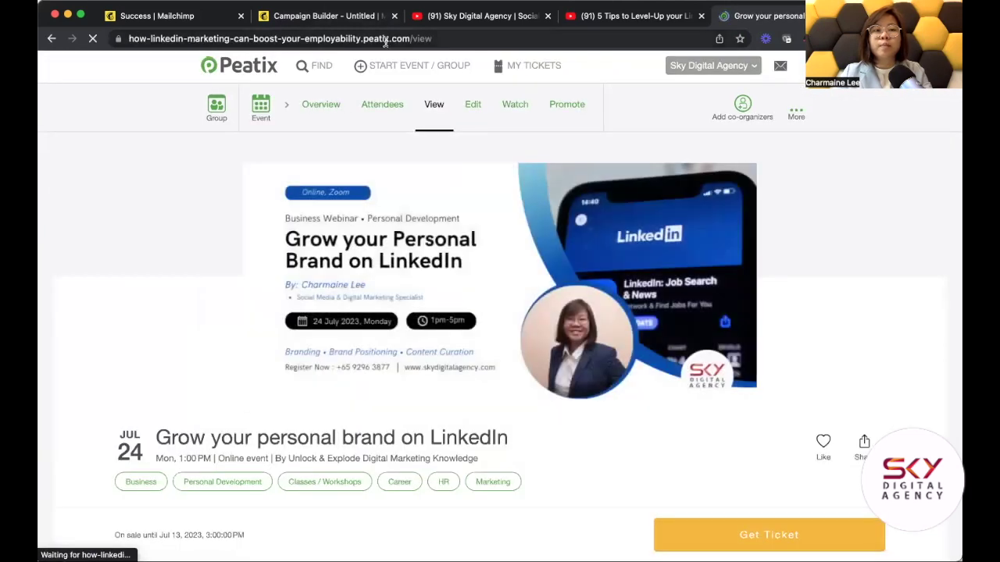
left_click(385, 39)
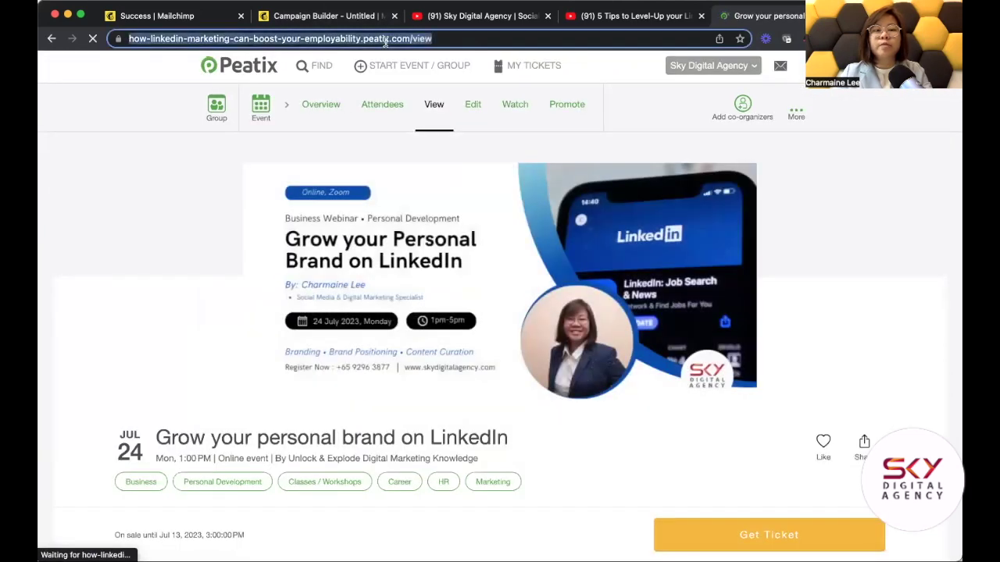
left_click(297, 19)
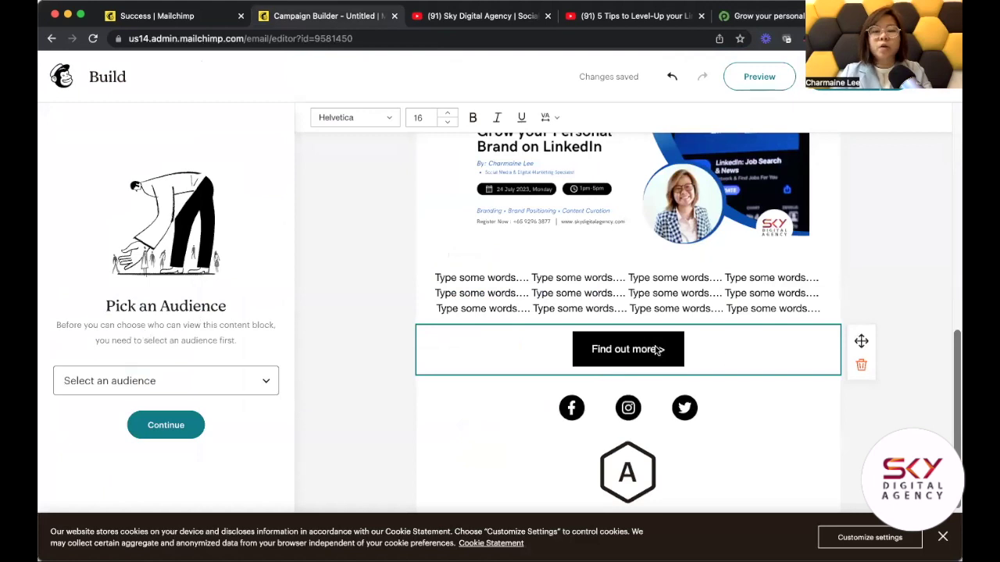
Step: Add a new button labelled 'Find out More >' linking to the Peatix event page
left_click(315, 298)
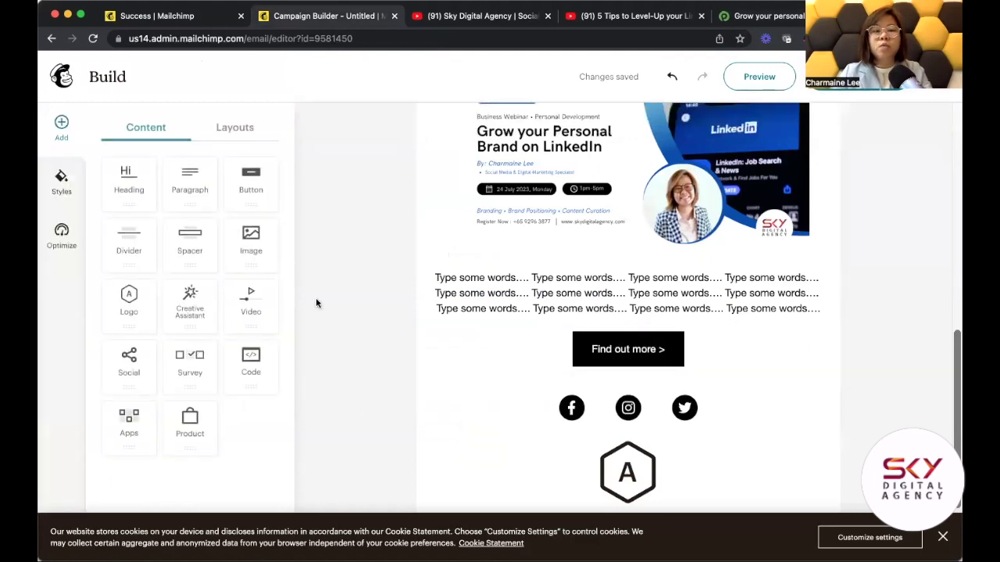
left_click_drag(265, 184, 624, 328)
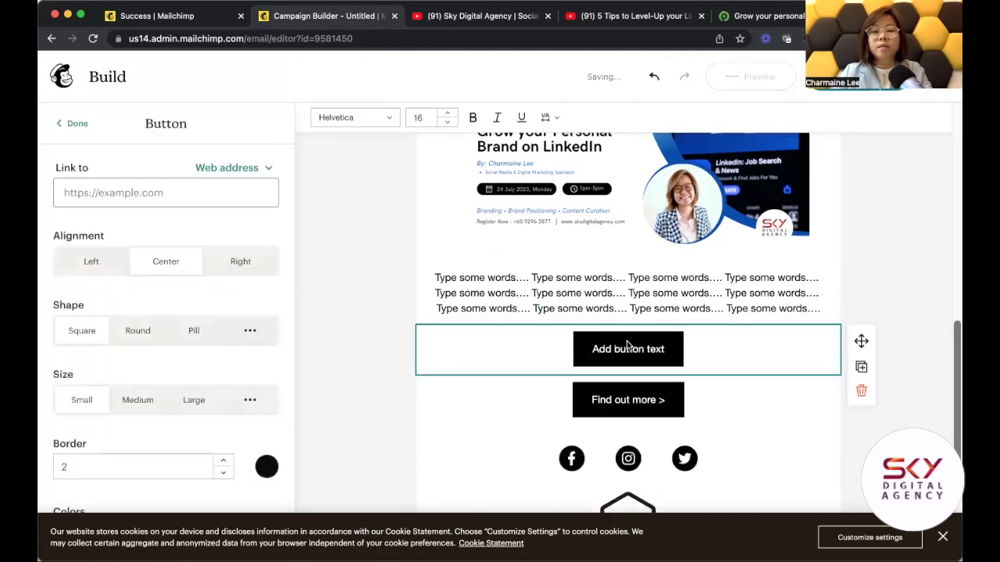
triple_click(628, 351)
type("Find")
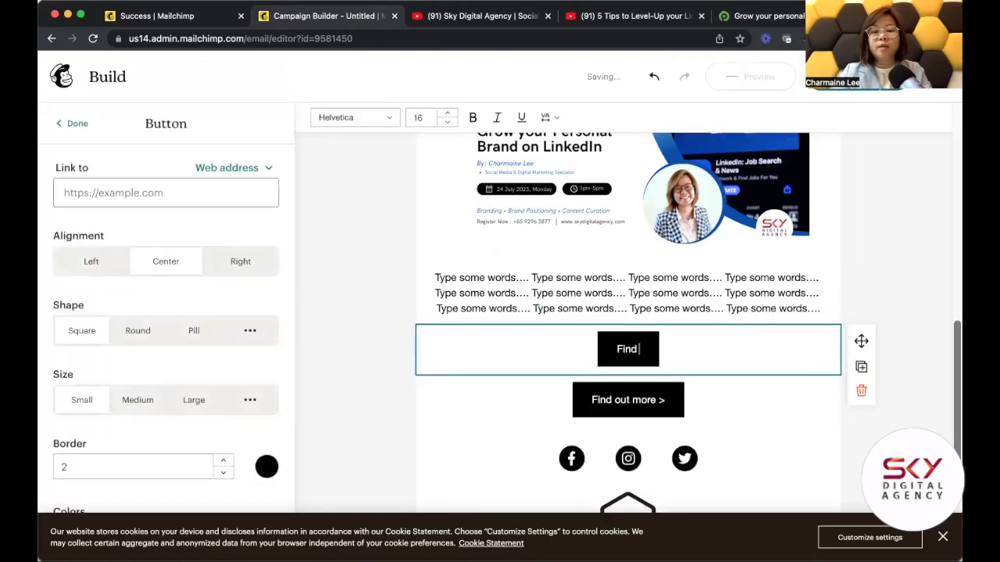
type(" out More >")
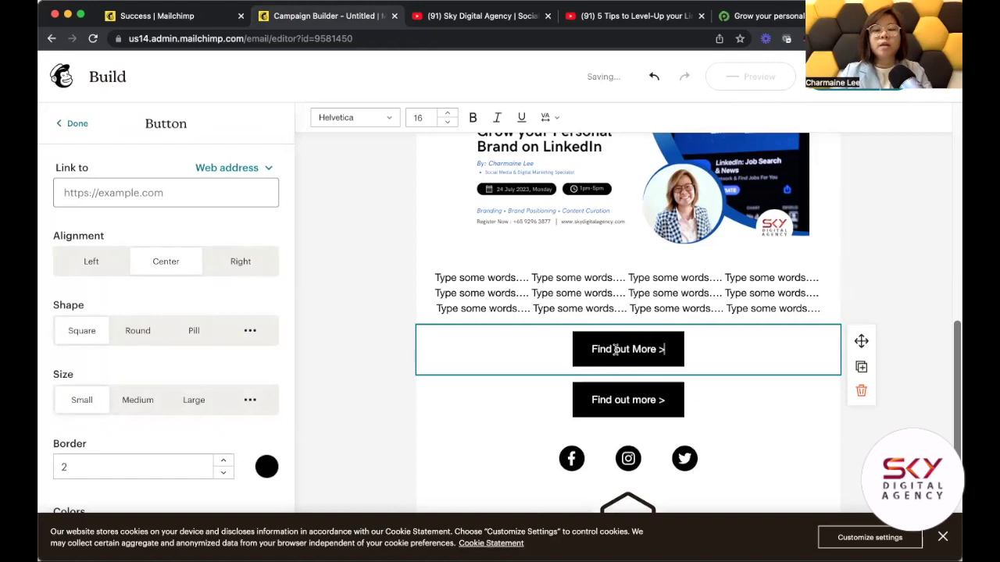
left_click(191, 196)
key("super+v")
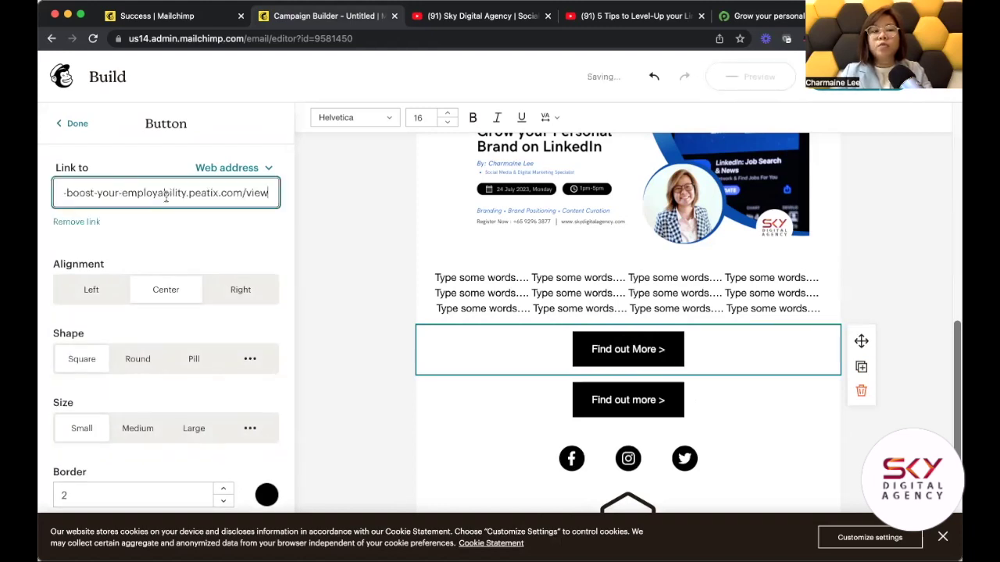
Step: Relabel the second button 'Survey Button'
left_click(660, 400)
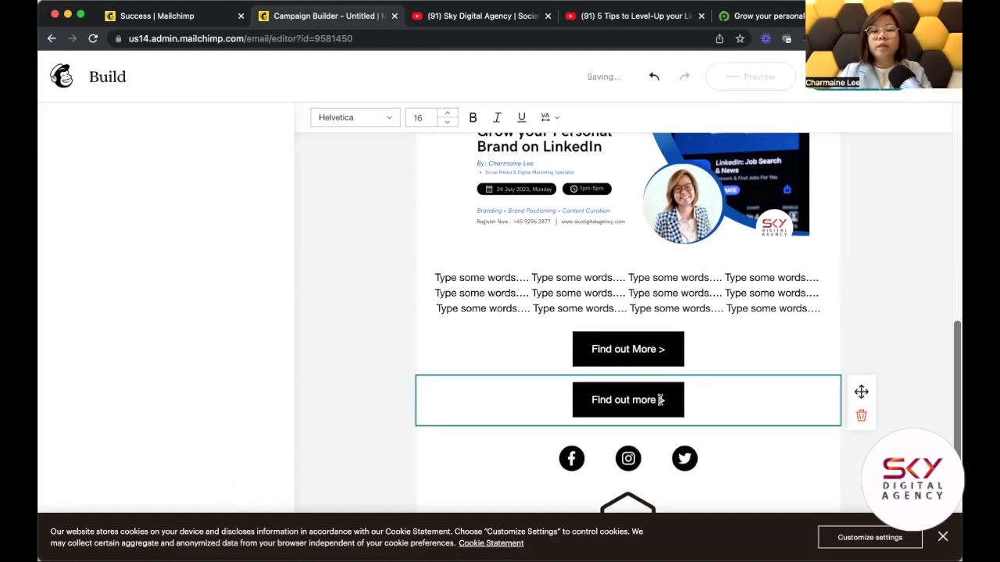
key("super+a")
type("Surve")
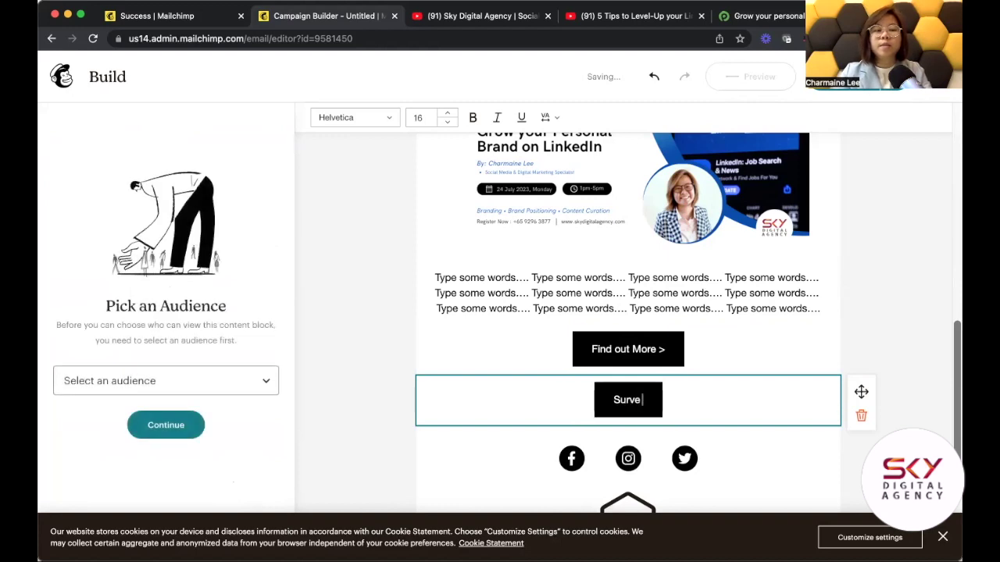
type("y Button")
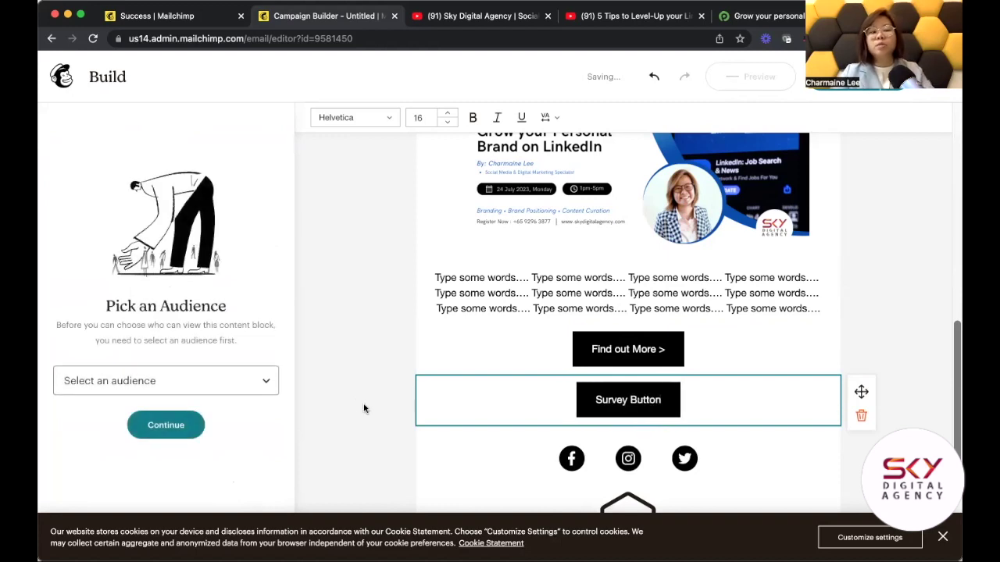
Step: Assign the survey to The Good Designers audience and bring up the social links block settings
left_click(202, 386)
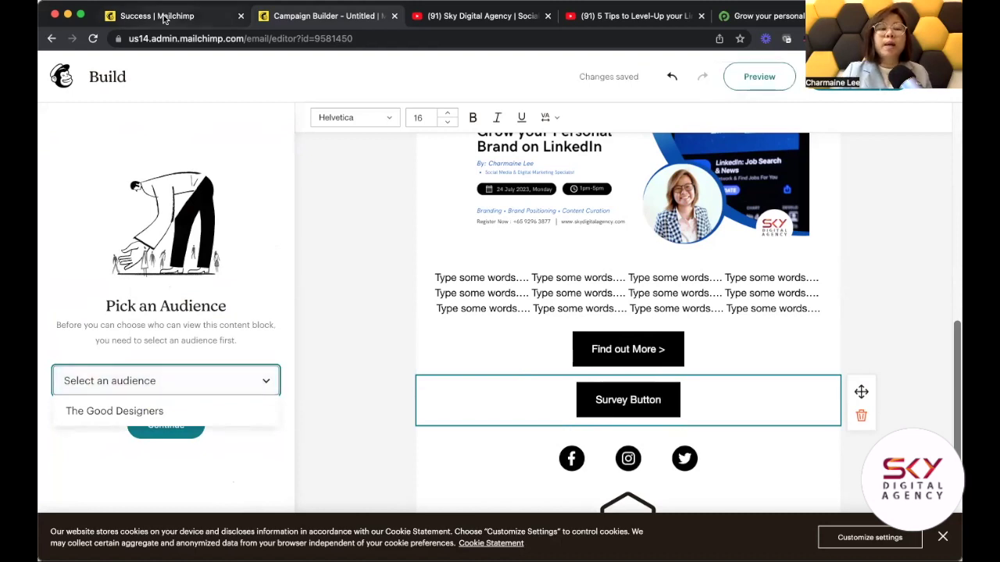
left_click(157, 419)
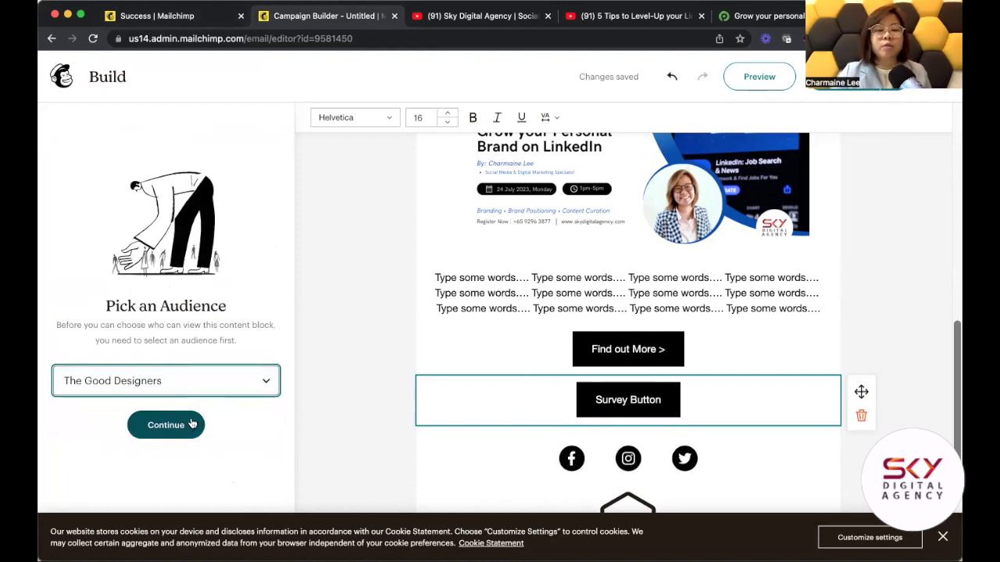
left_click(179, 432)
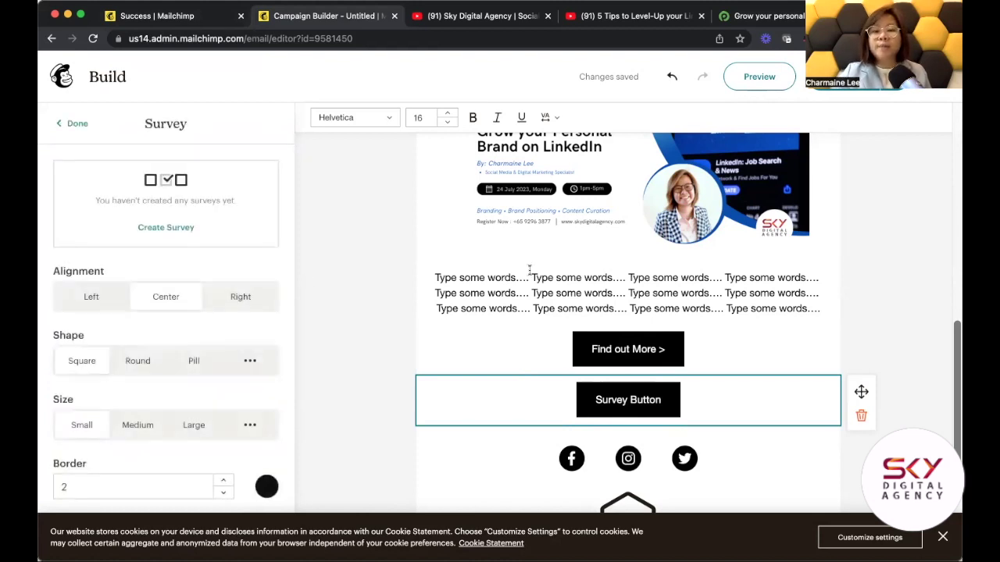
scroll(657, 206, "up", 3)
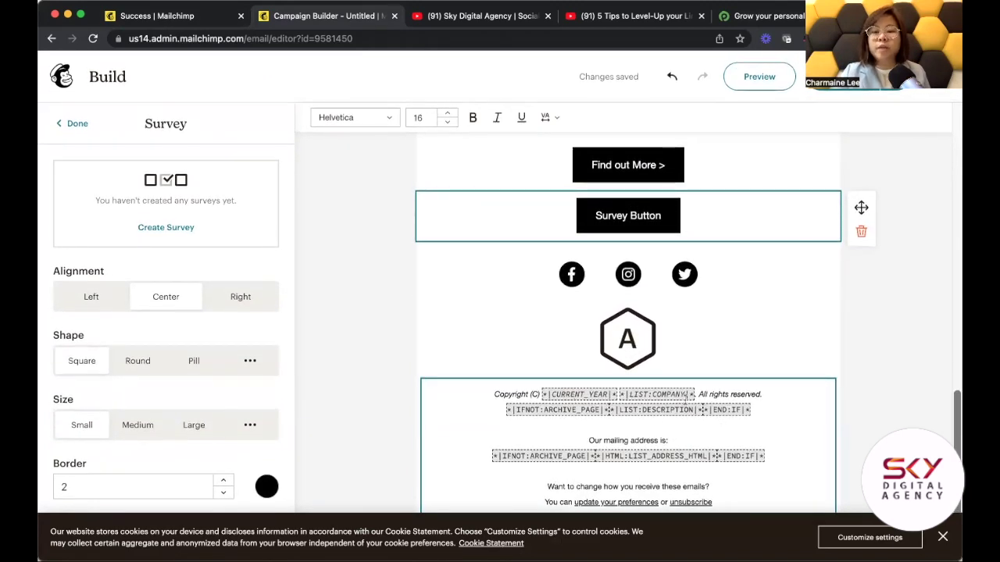
left_click(418, 266)
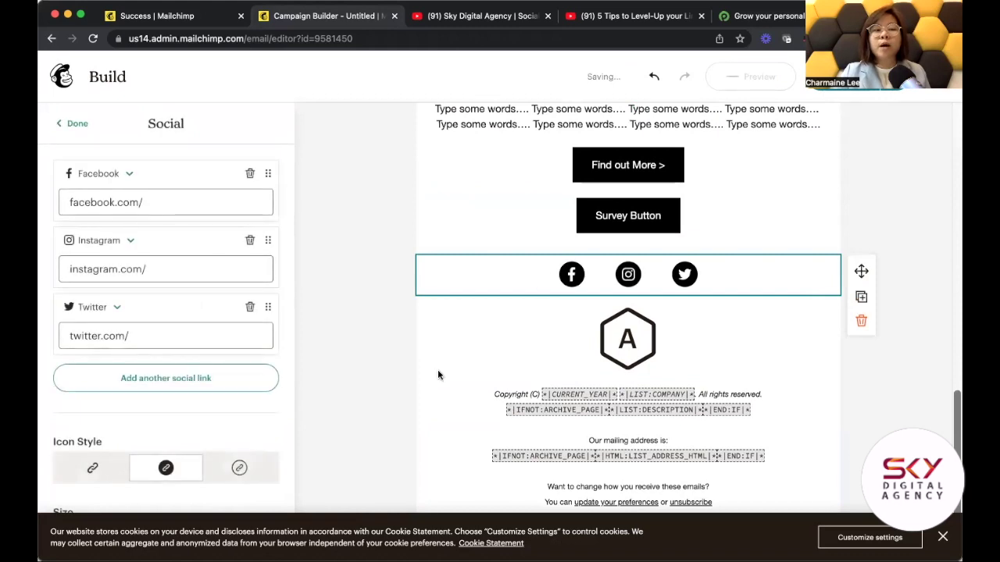
Step: Look up the agency's Instagram page address in the browser and copy it
left_click(788, 17)
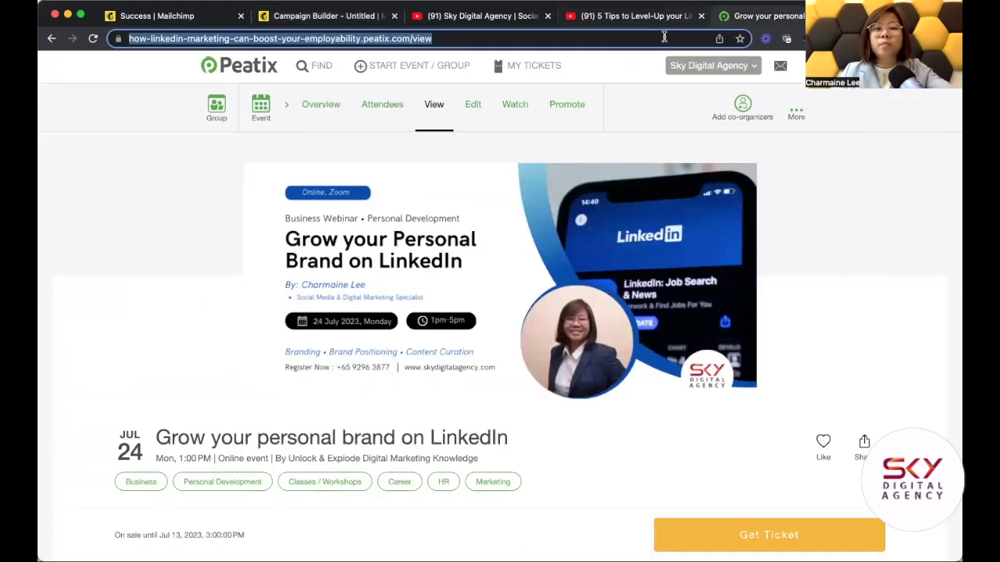
left_click(664, 38)
type("in")
key("super+a")
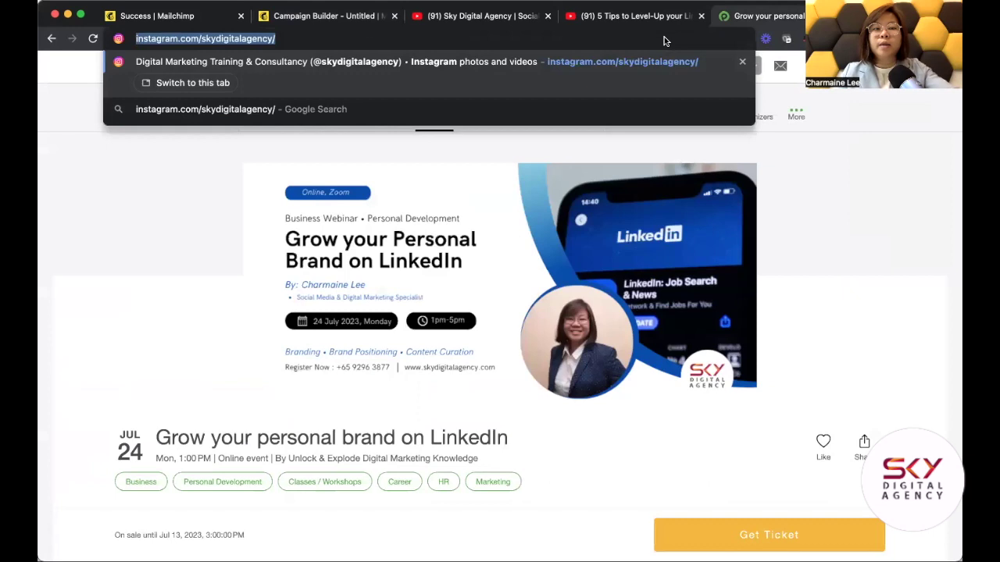
Step: Change the Facebook social link to Website and the Twitter link to YouTube
left_click(160, 202)
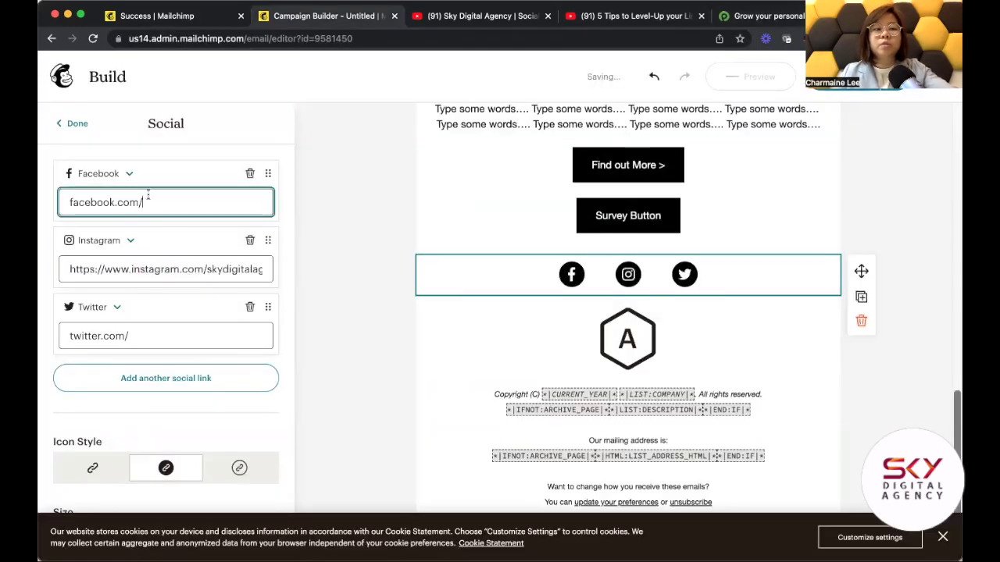
left_click(114, 173)
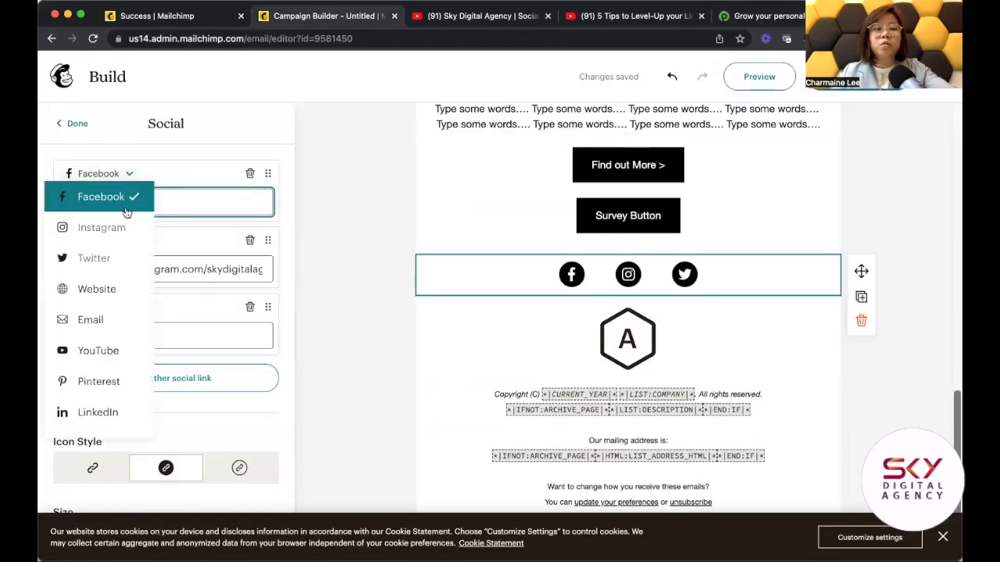
left_click(104, 293)
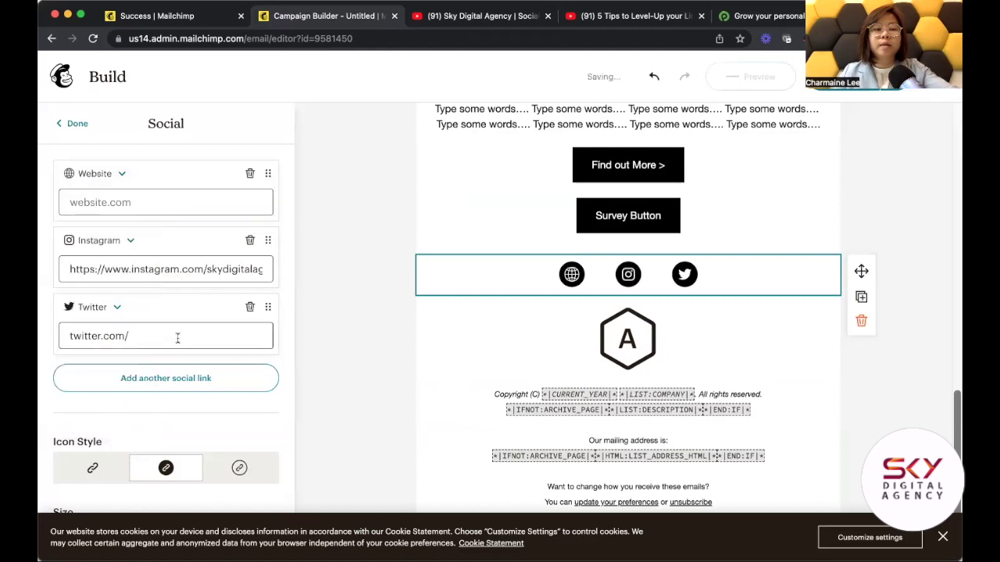
left_click(115, 310)
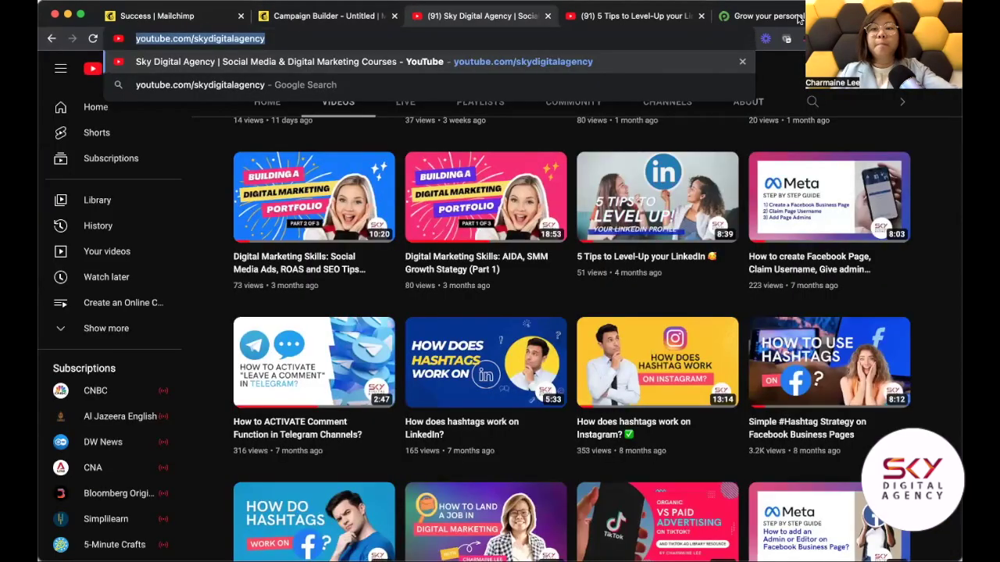
left_click(798, 15)
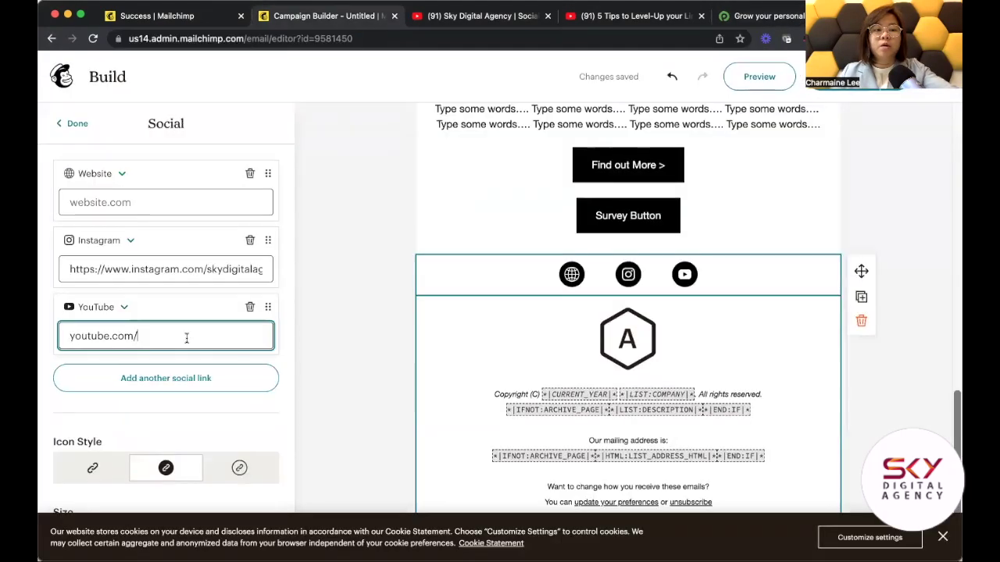
key("super+a")
type("https://youtube.com/skydigitalagency")
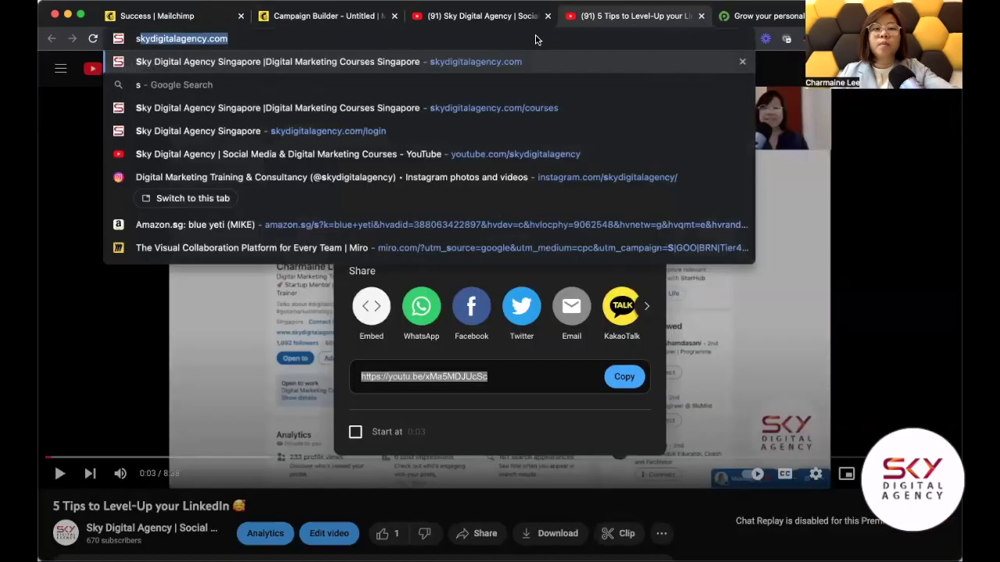
key("Down")
key("Down")
key("super+c")
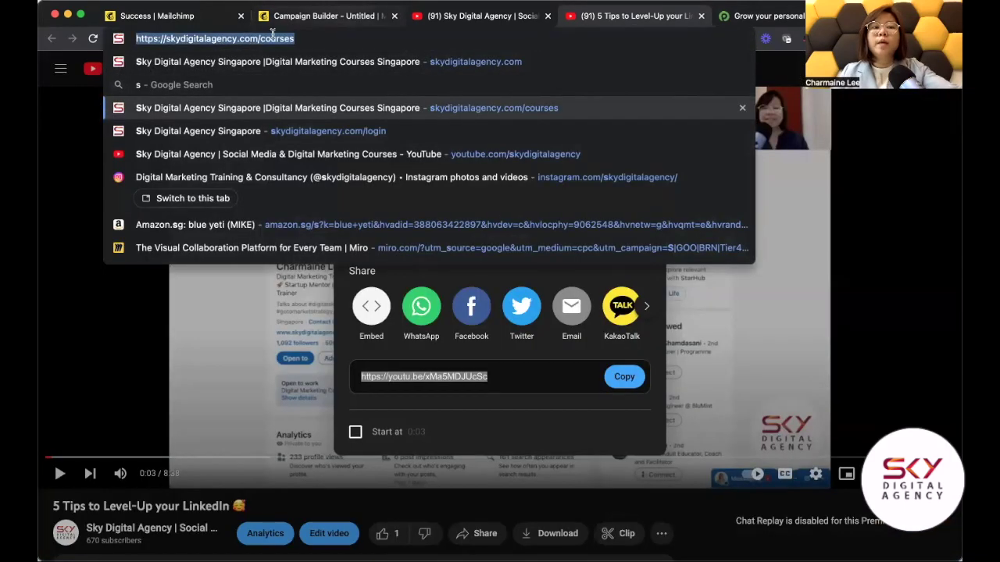
left_click(310, 16)
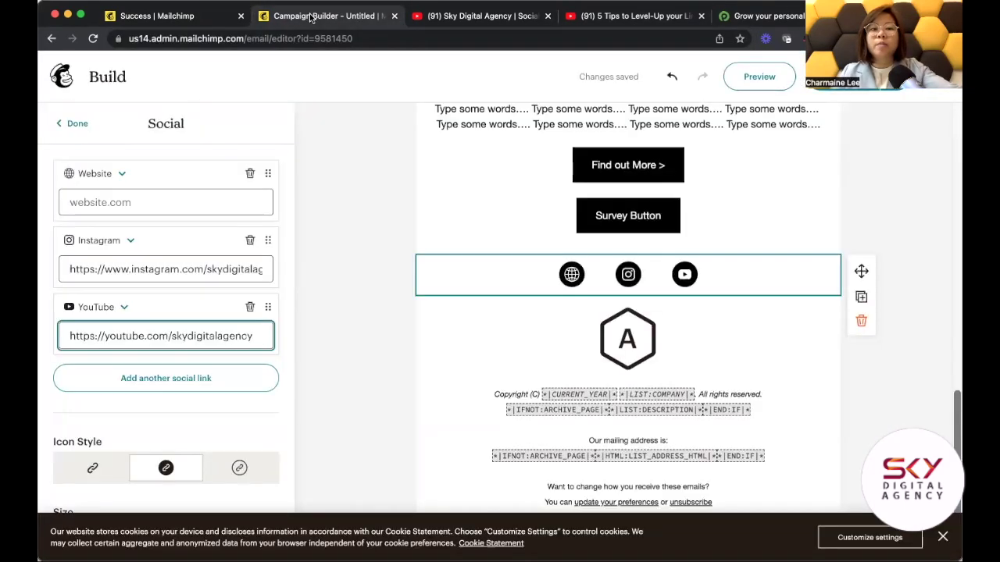
left_click(165, 201)
key("super+v")
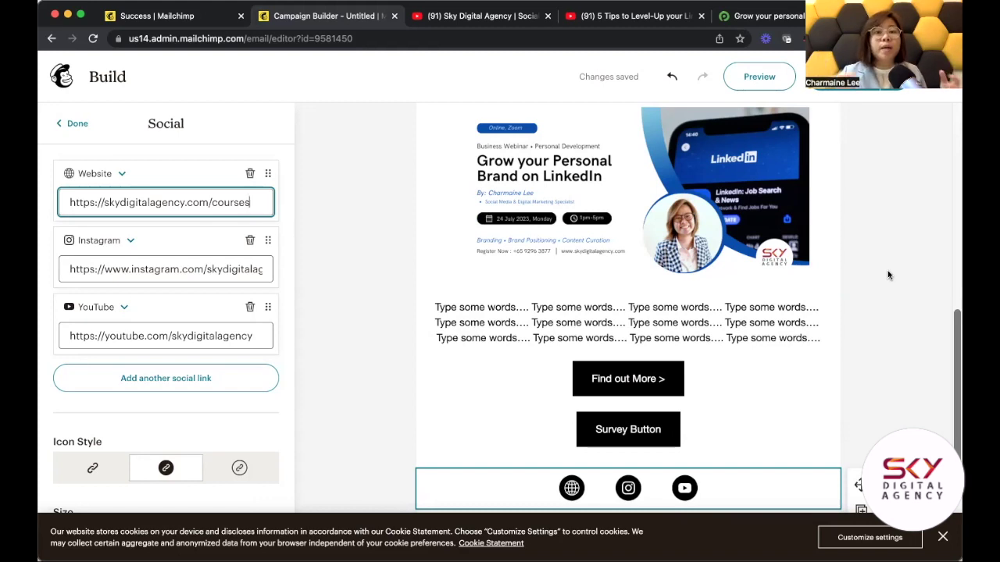
scroll(680, 308, "up", 10)
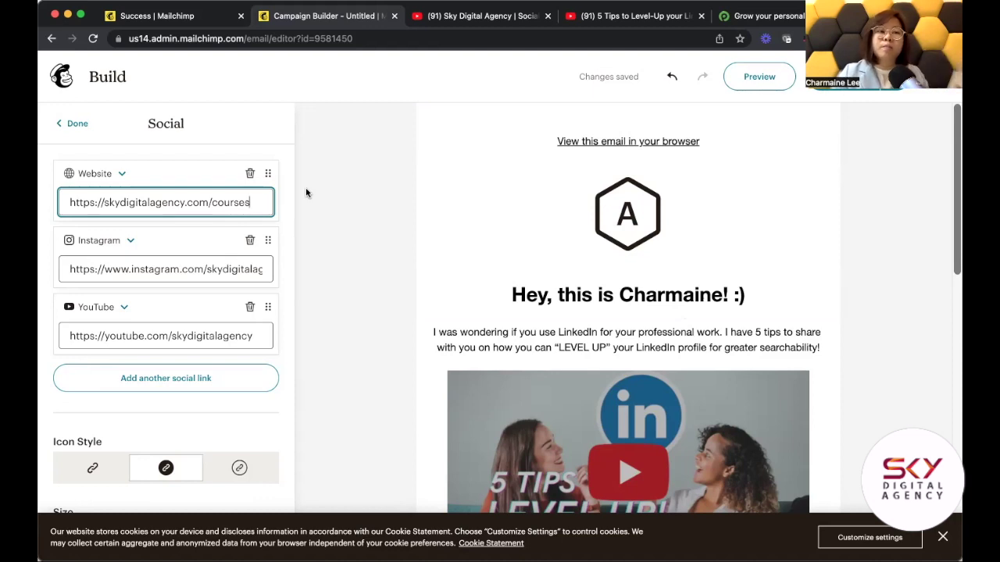
Step: Save and close the email design, then review the 'Untitled' campaign checklist with content completed
left_click(305, 192)
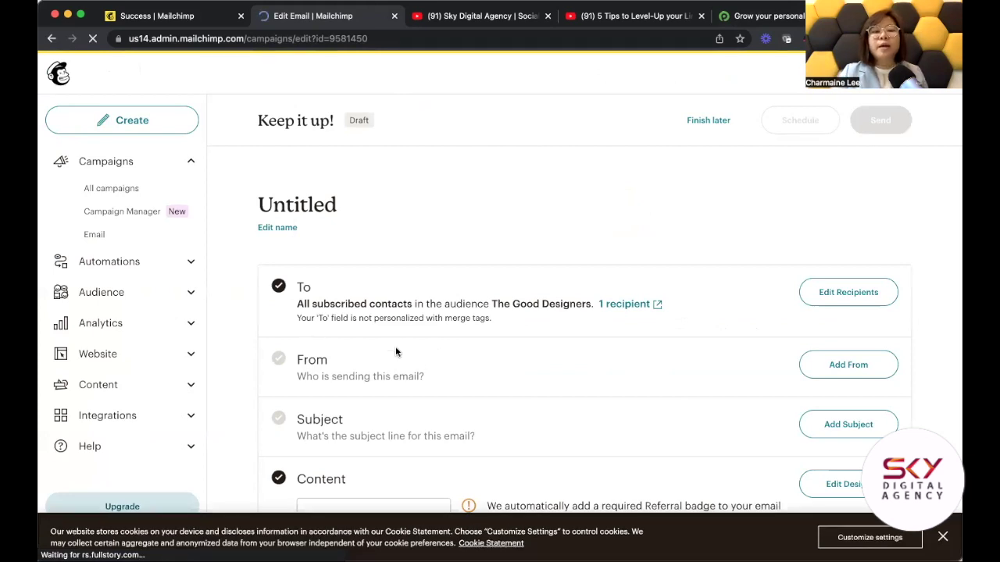
scroll(417, 362, "down", 3)
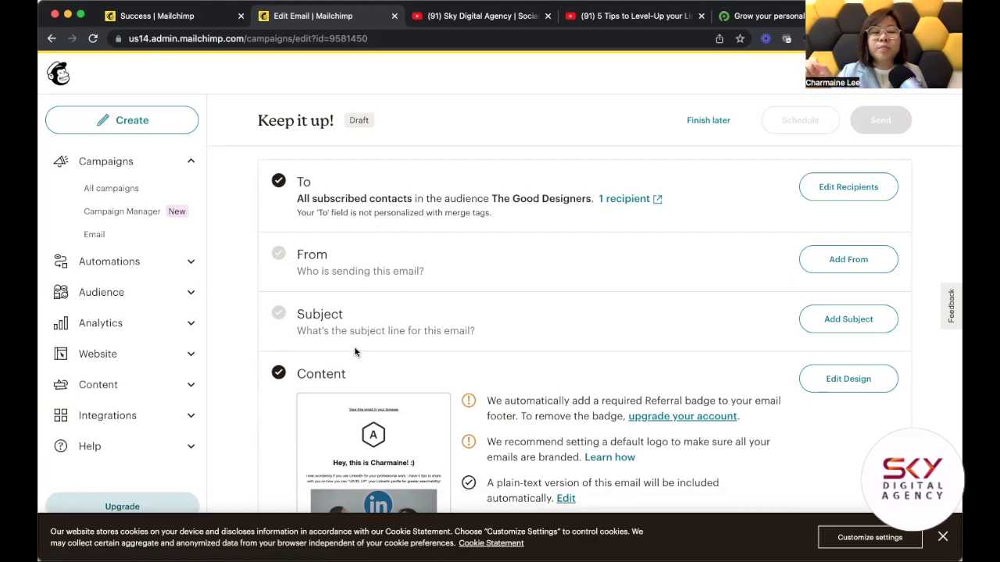
scroll(625, 235, "down", 2)
scroll(901, 111, "up", 5)
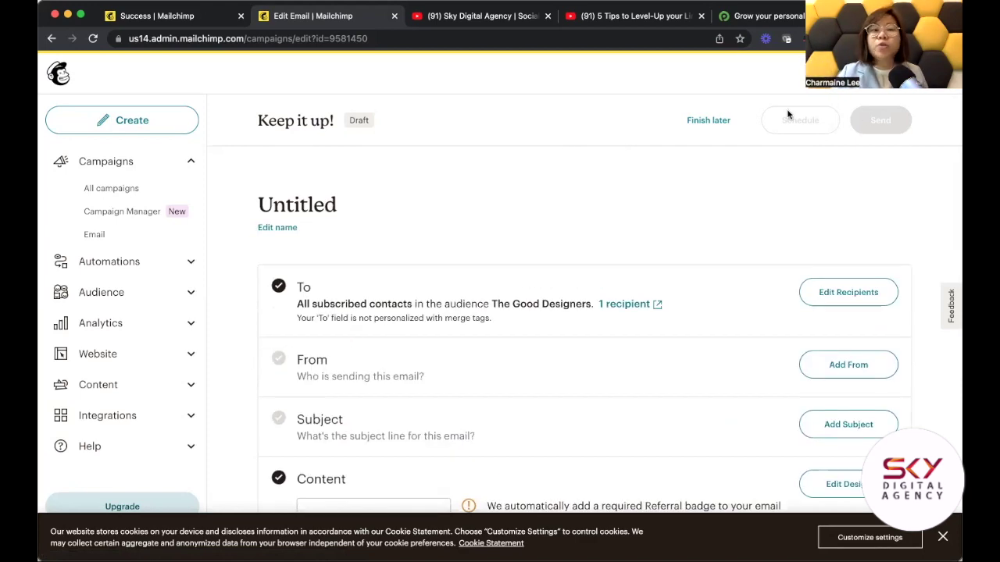